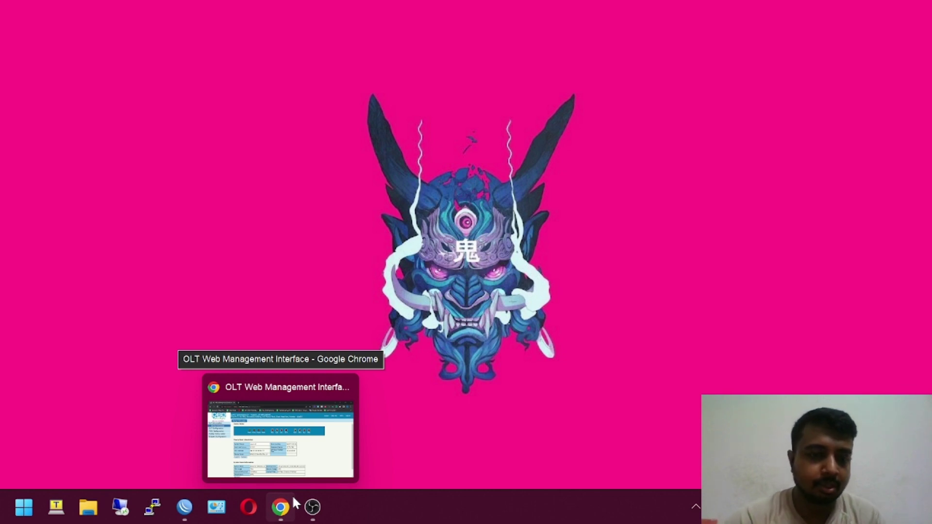
- Restore the minimized Chrome window showing the OLT Web Management Interface
left_click(294, 499)
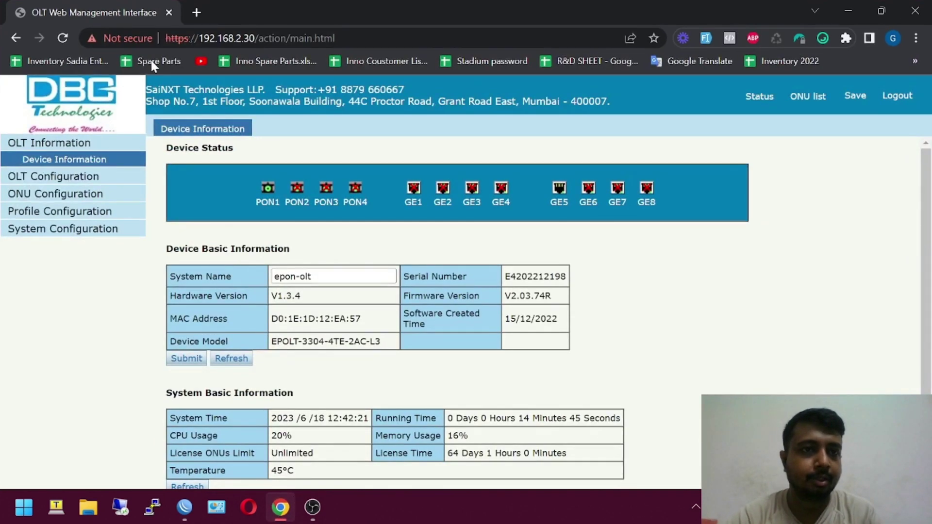
left_click(198, 39)
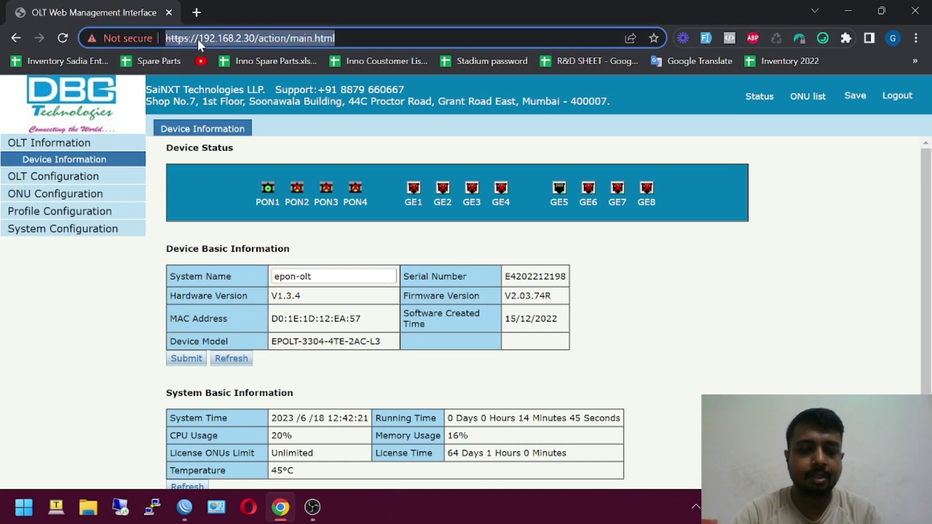
type("http://192")
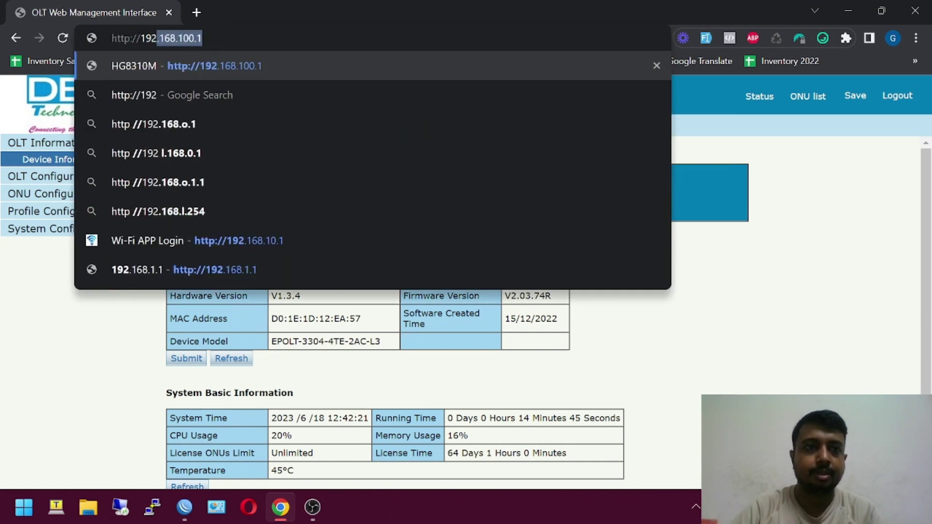
key("Right")
key("BackSpace")
key("BackSpace")
key("BackSpace")
key("BackSpace")
key("BackSpace")
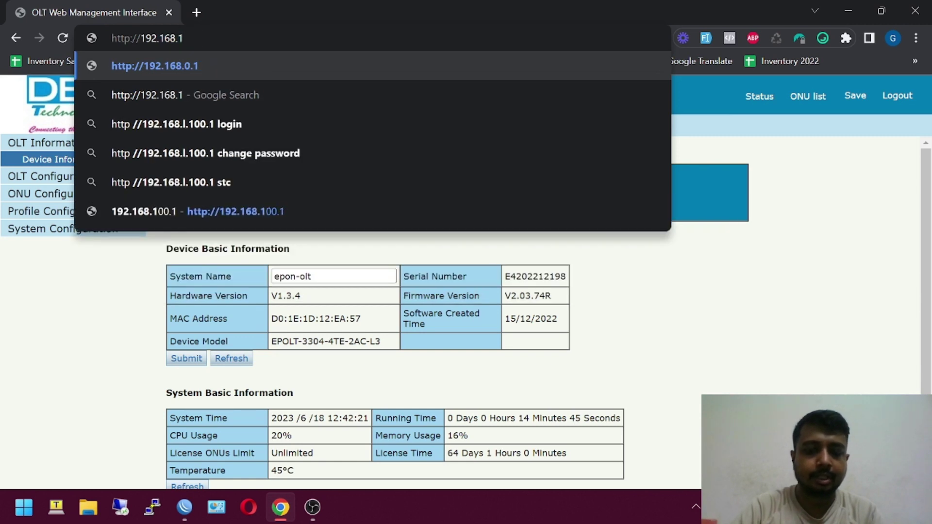
type("8.100")
key("Return")
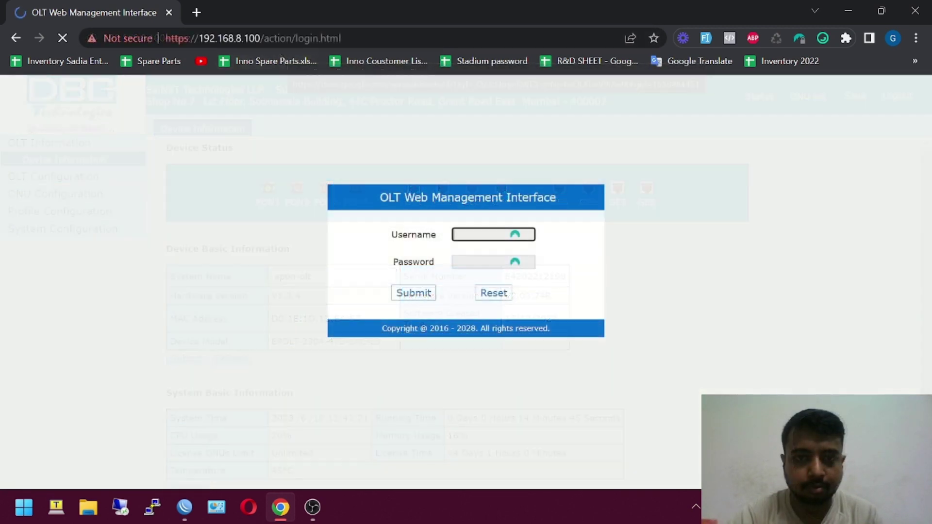
- Sign in to the OLT with the admin username and its password
type("admin")
key("Tab")
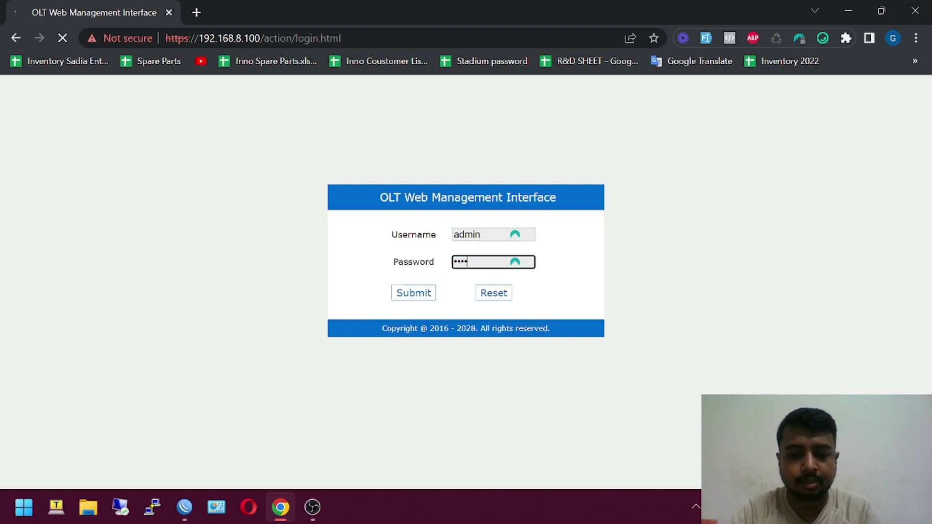
type("•••••••••••••")
key("Return")
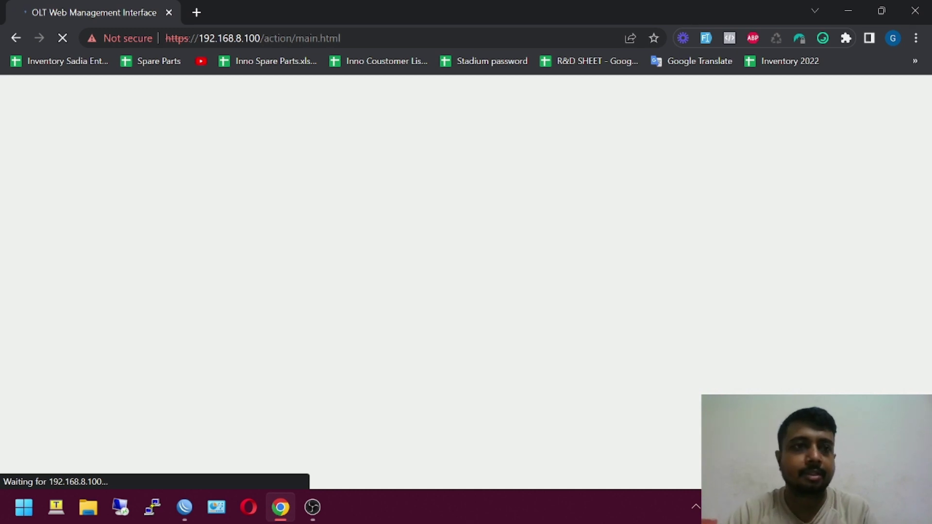
key("ctrl+l")
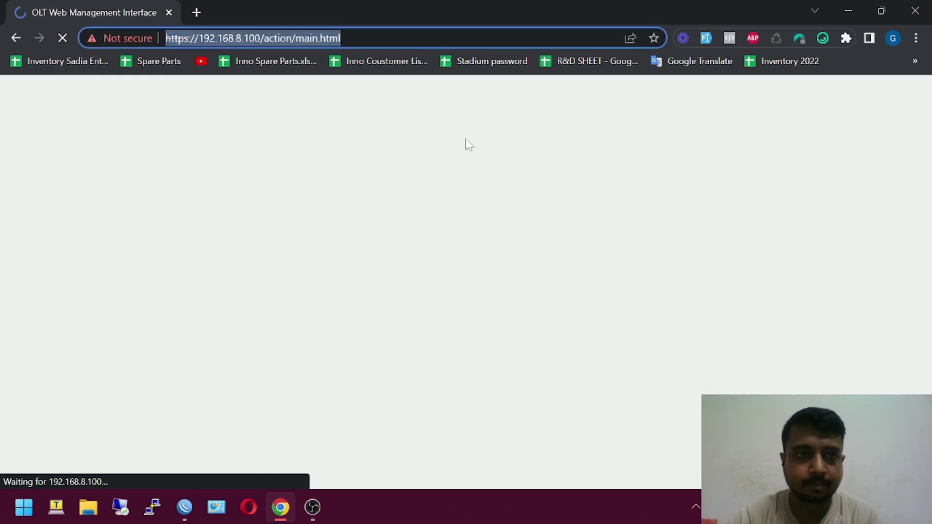
- Clean the Login Access List under System Configuration > Login Management and save the configuration
left_click(246, 404)
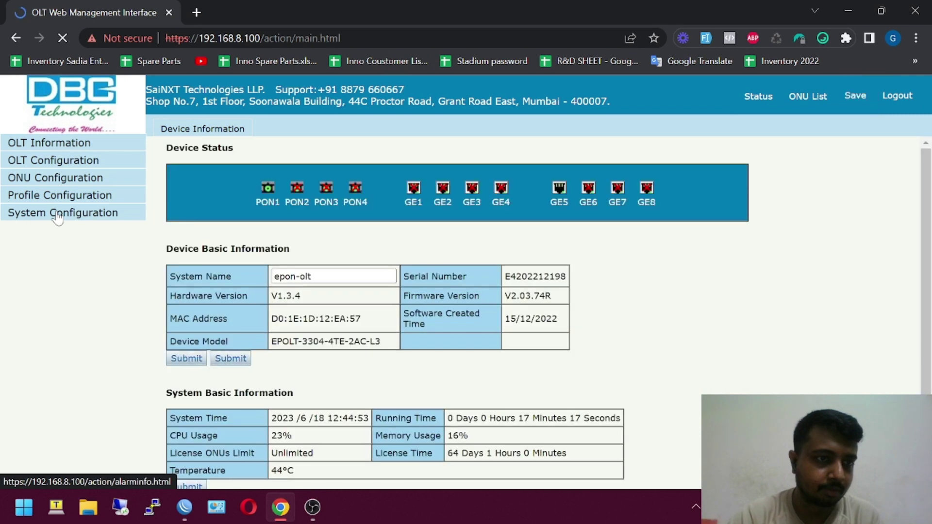
left_click(58, 215)
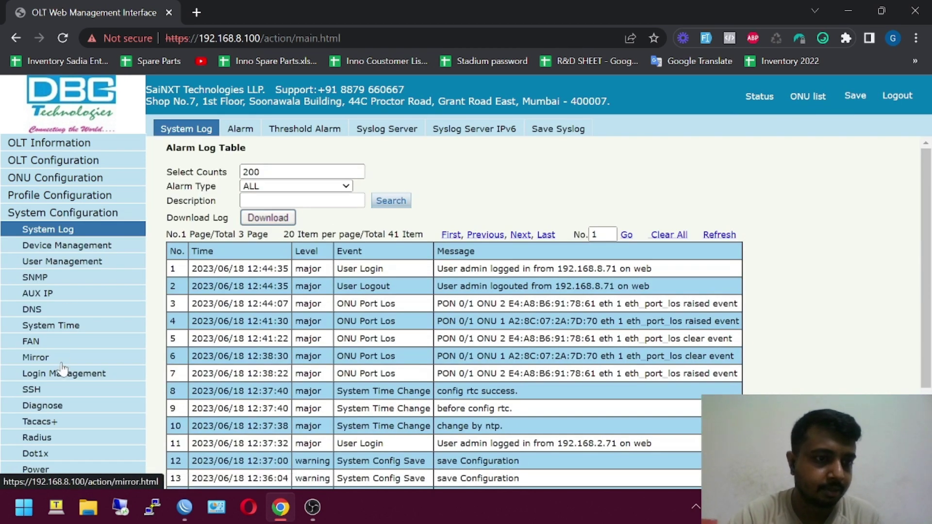
left_click(60, 374)
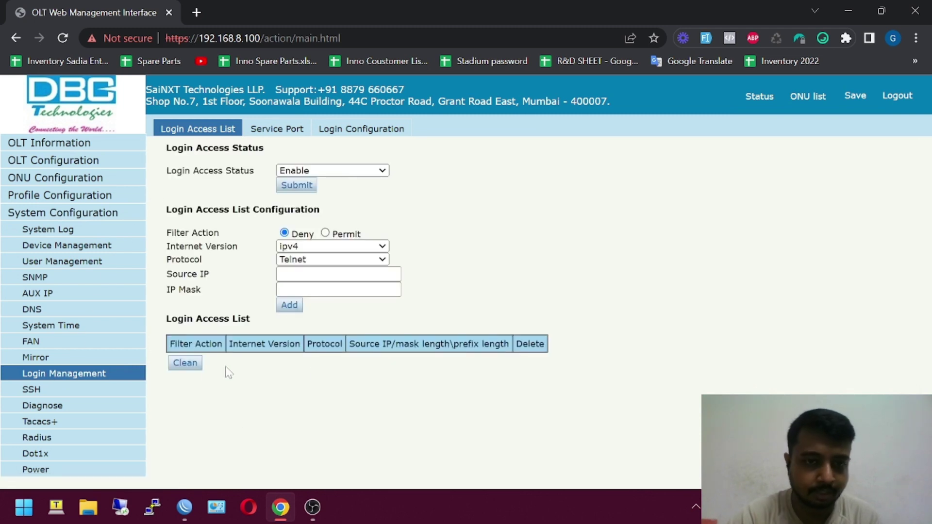
left_click(178, 369)
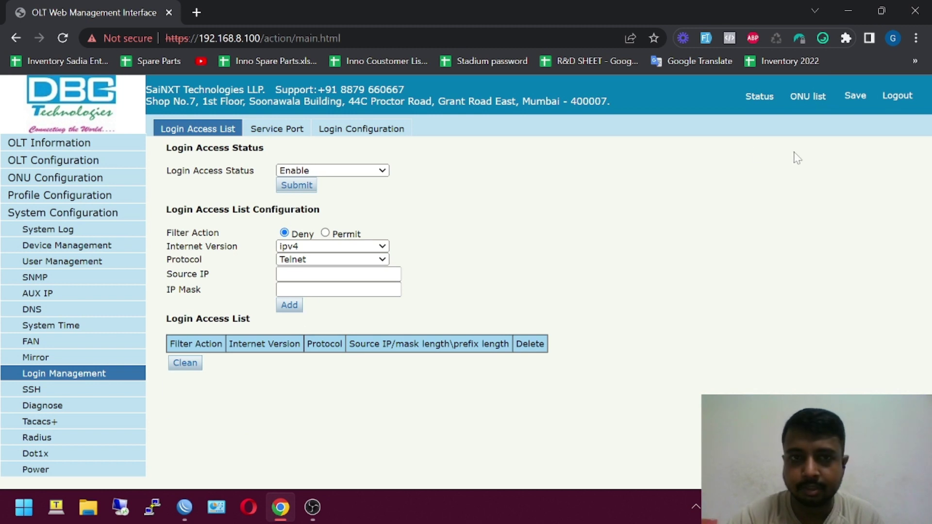
left_click(863, 101)
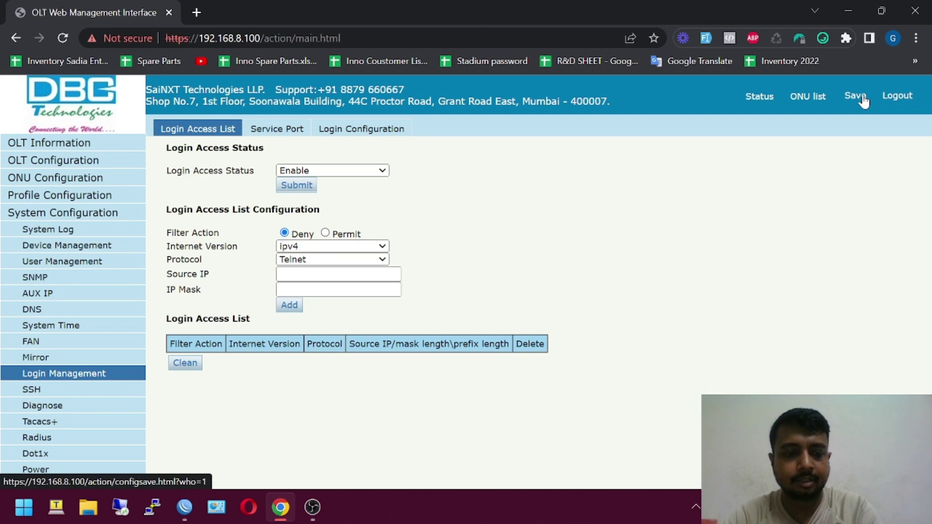
left_click(57, 507)
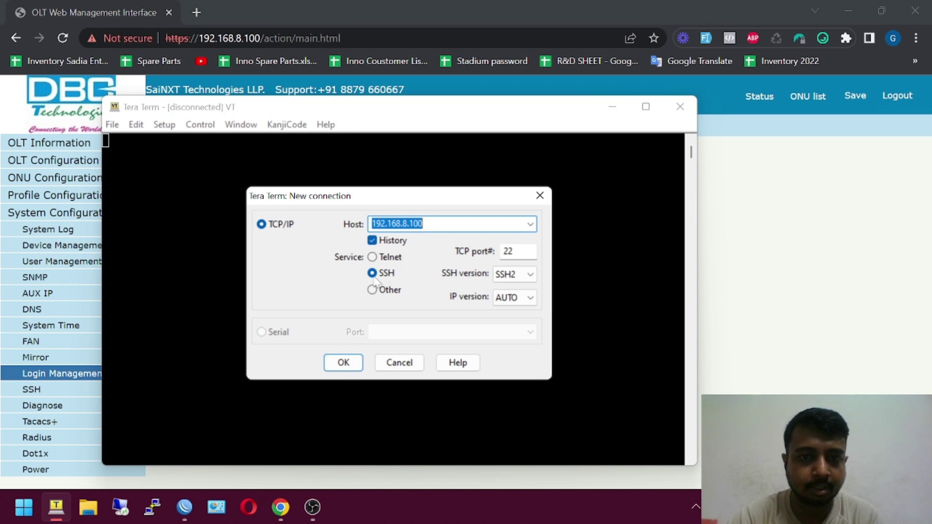
- Connect to 192.168.8.100 over Telnet and log in with the admin account
left_click(373, 258)
left_click(342, 362)
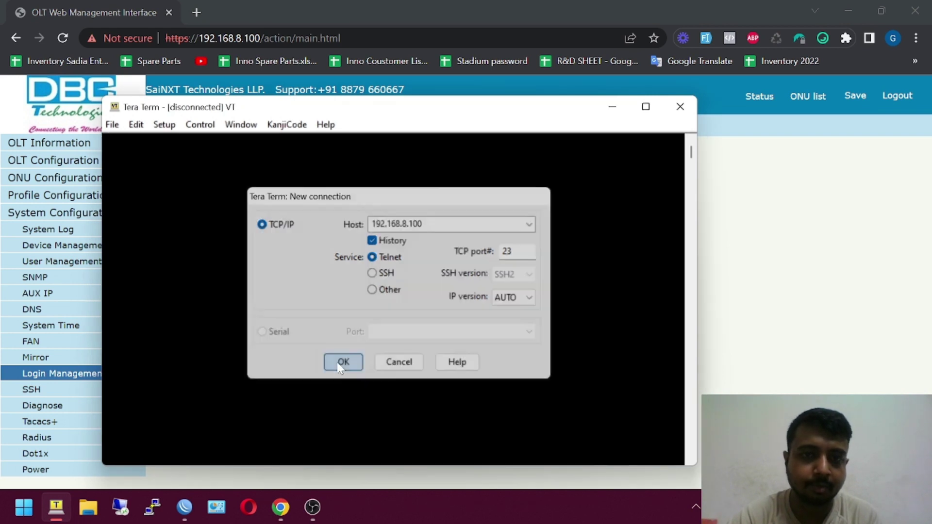
type("admin")
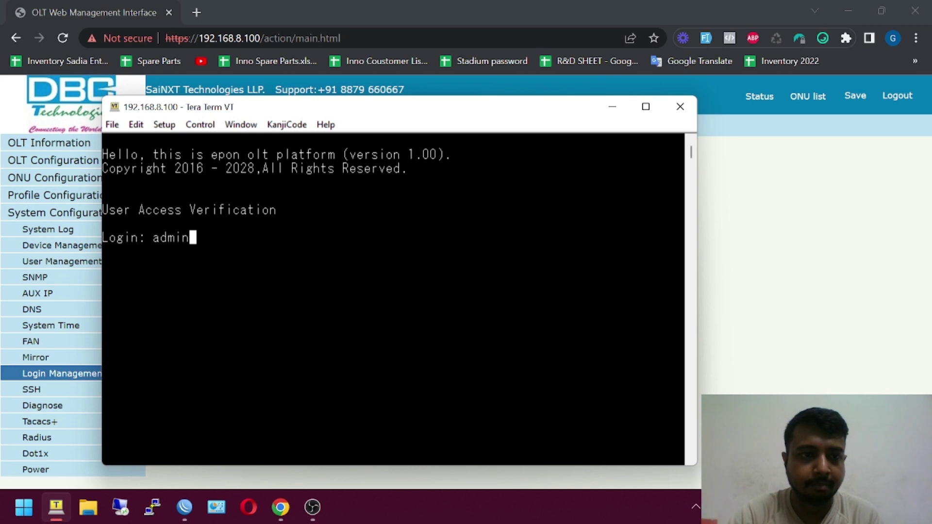
key("Return")
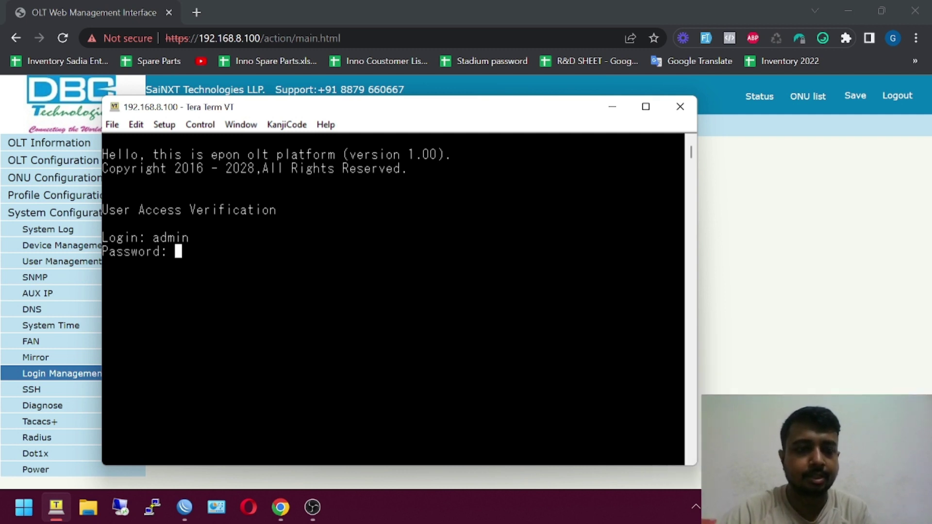
key("Return")
type("admin")
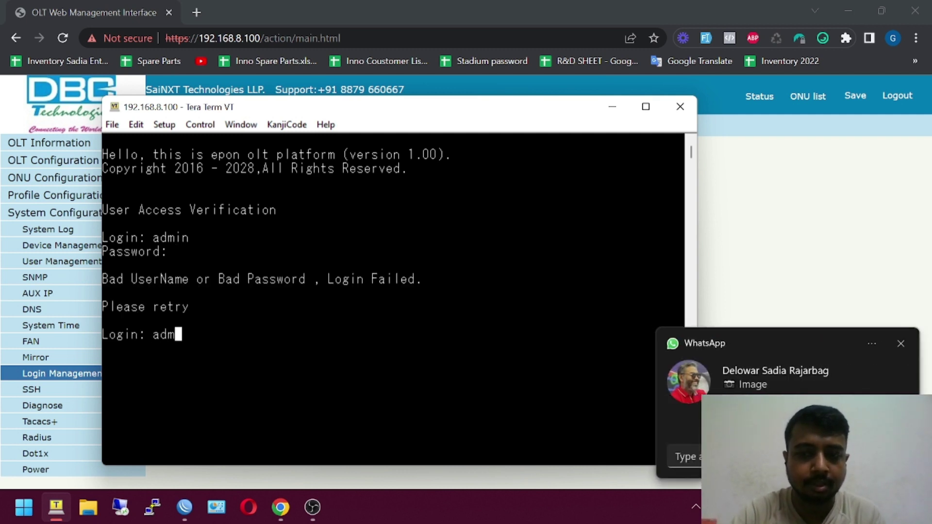
left_click(902, 343)
left_click(486, 335)
key("Return")
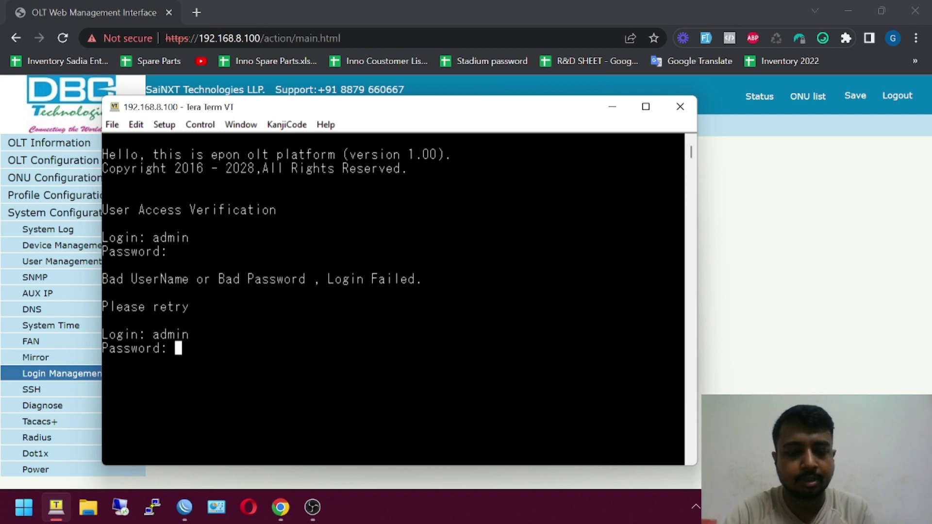
key("Return")
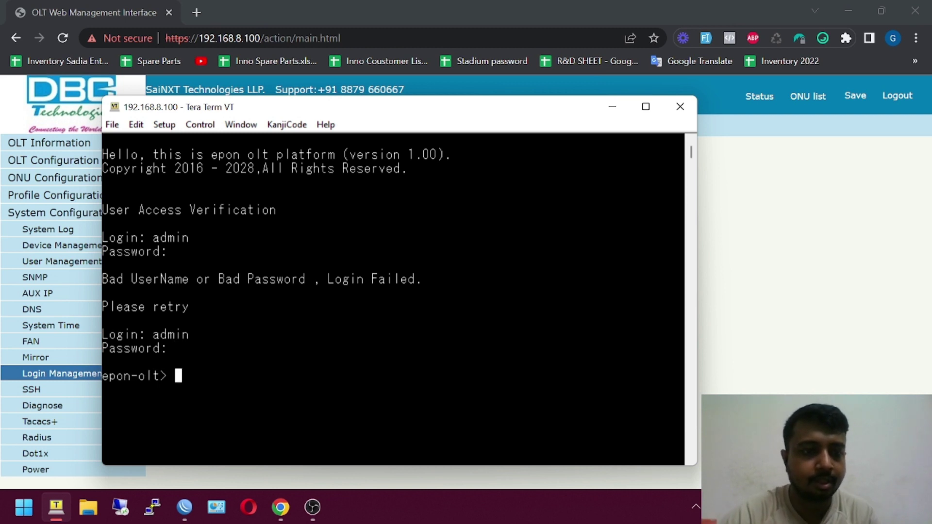
- Run enable and enter the enable password to reach the epon-olt# prompt
type("ena")
key("Return")
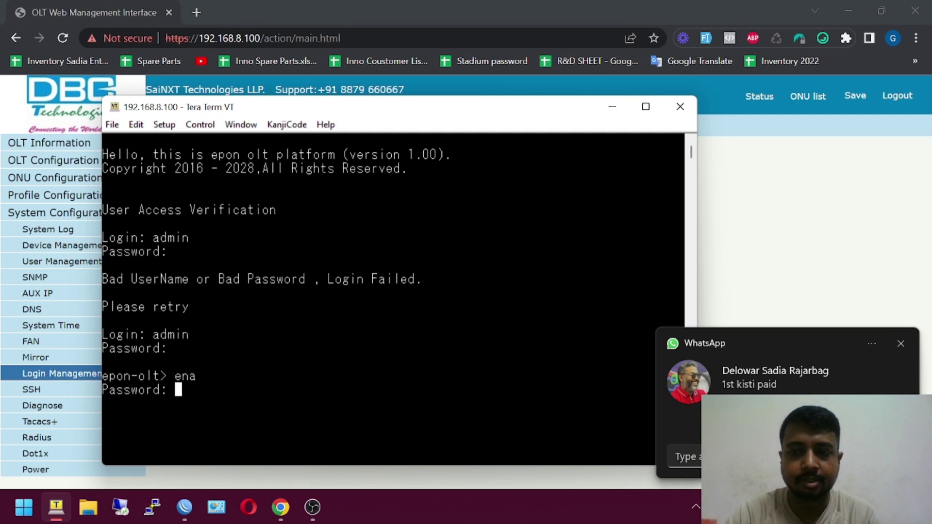
left_click(906, 343)
key("Return")
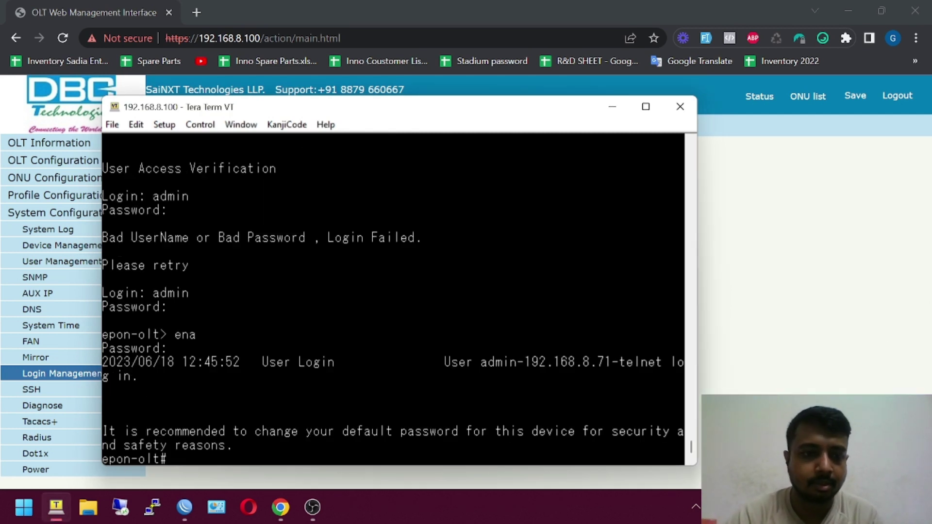
- Enter configure terminal and then the OLT's debug mode
key("Return")
key("Return")
key("Return")
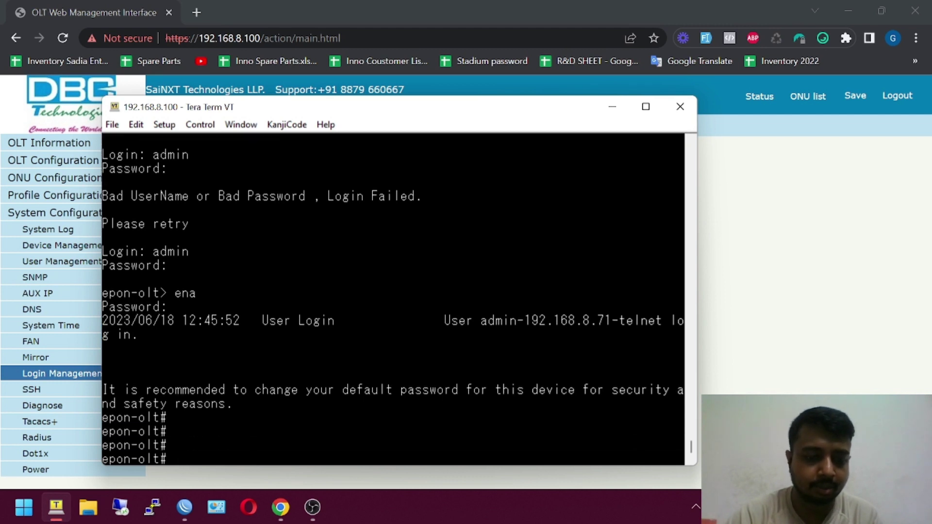
type("con")
key("Tab")
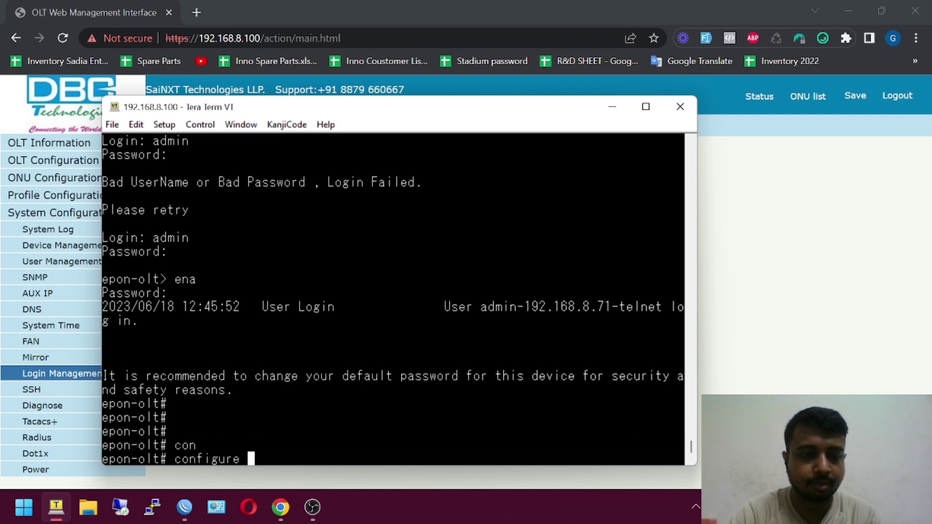
type("ter")
key("Tab")
key("Return")
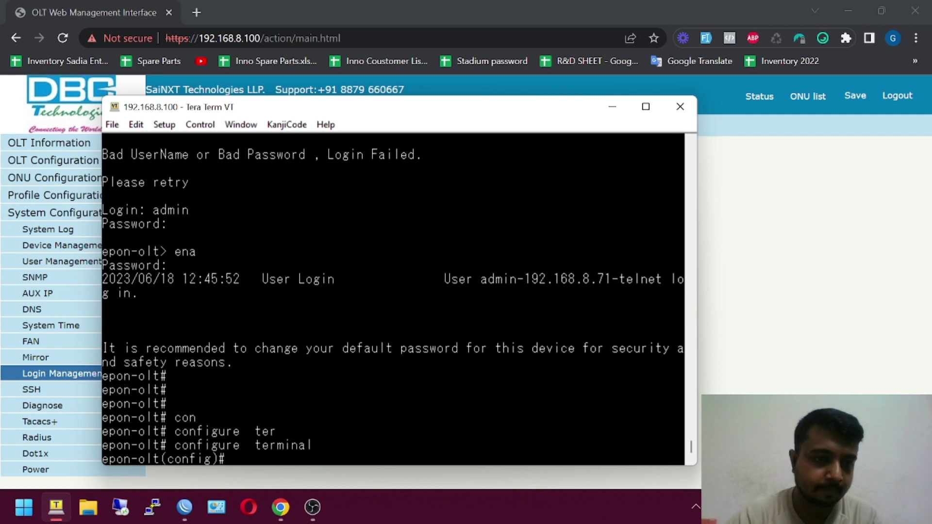
type("de")
key("Tab")
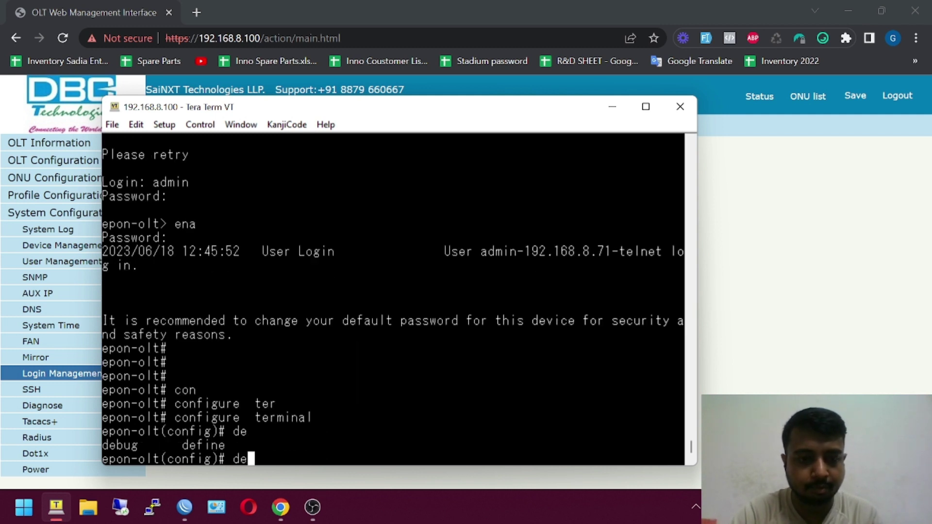
type("b")
key("Tab")
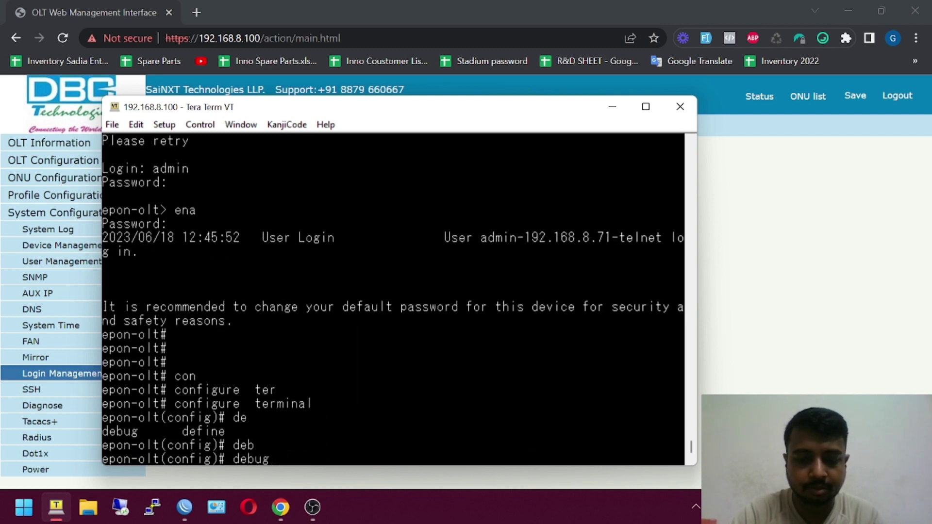
type("mo")
key("Tab")
key("Return")
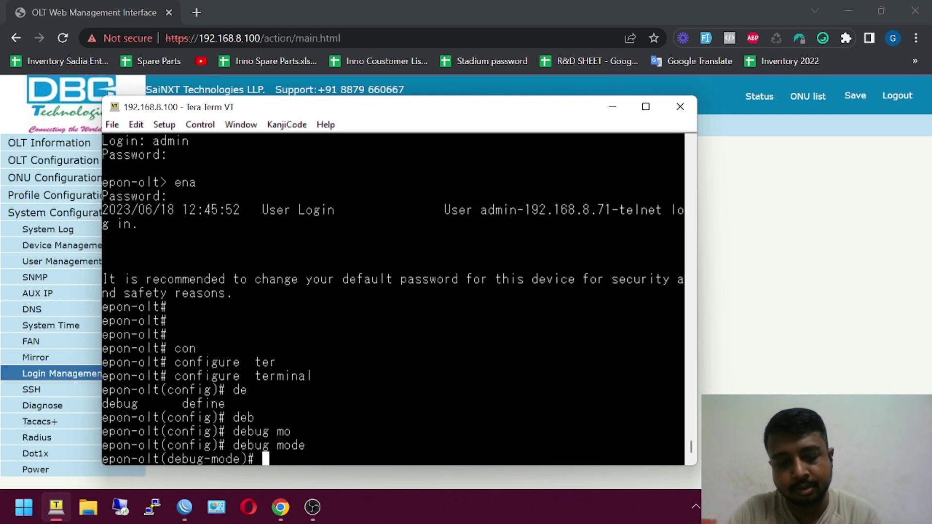
- Run 'set giu mode sfp+' to put the uplink in SFP+ mode
type("se")
key("Tab")
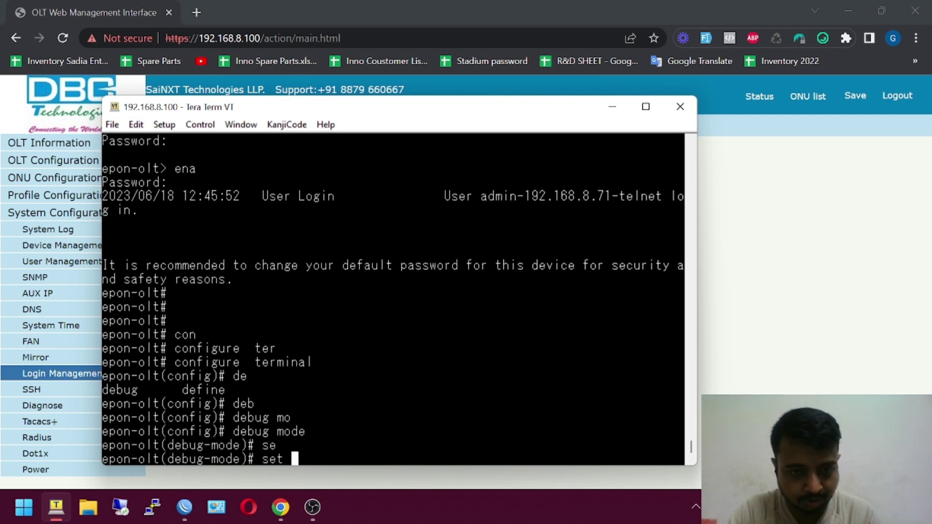
type("gi")
key("Tab")
type("u")
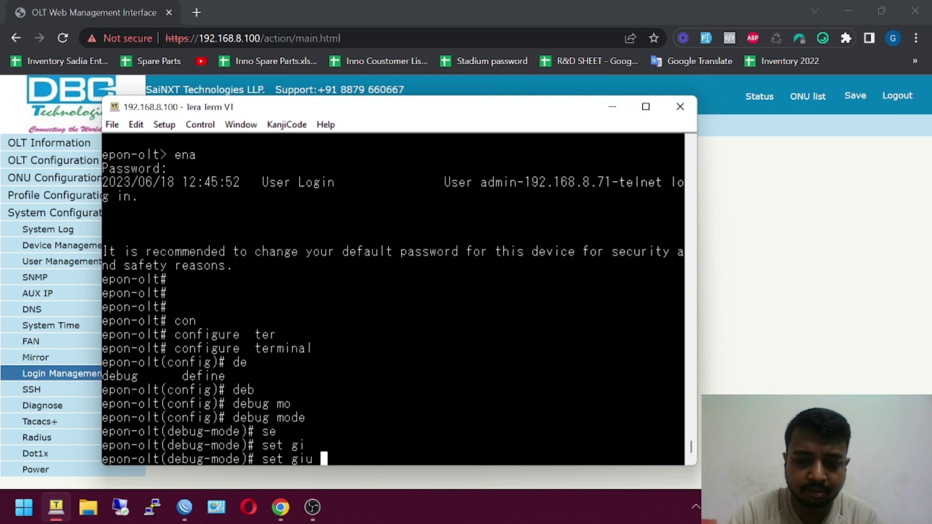
type(" s")
key("Tab")
type("f")
key("Tab")
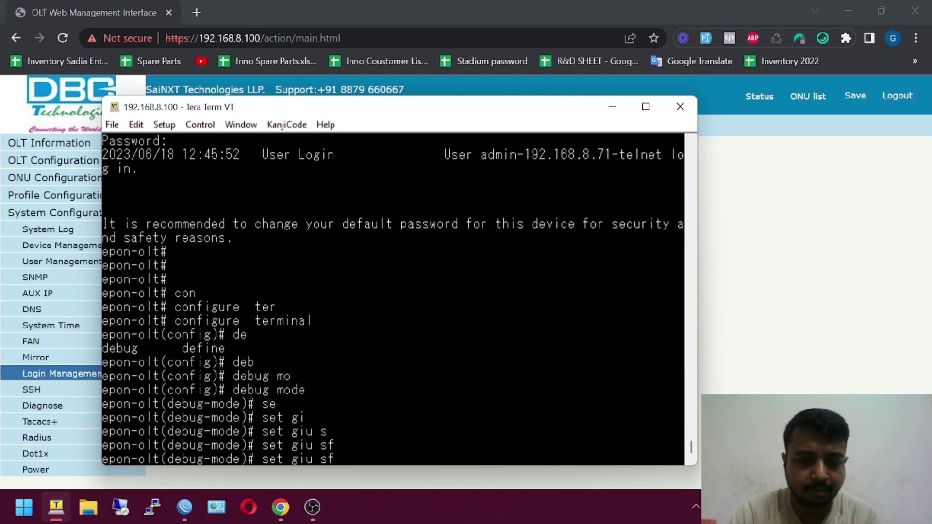
type("p")
key("Tab")
key("BackSpace")
key("BackSpace")
key("BackSpace")
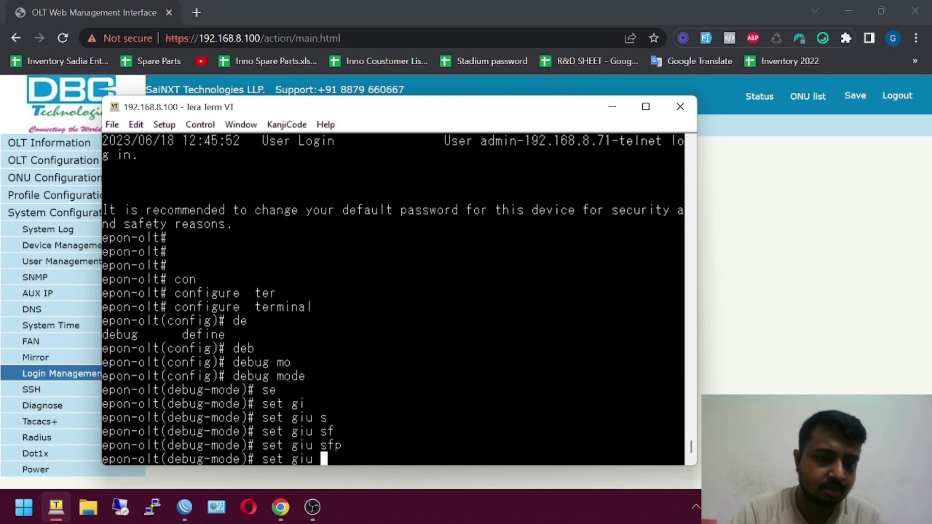
type("m")
key("Tab")
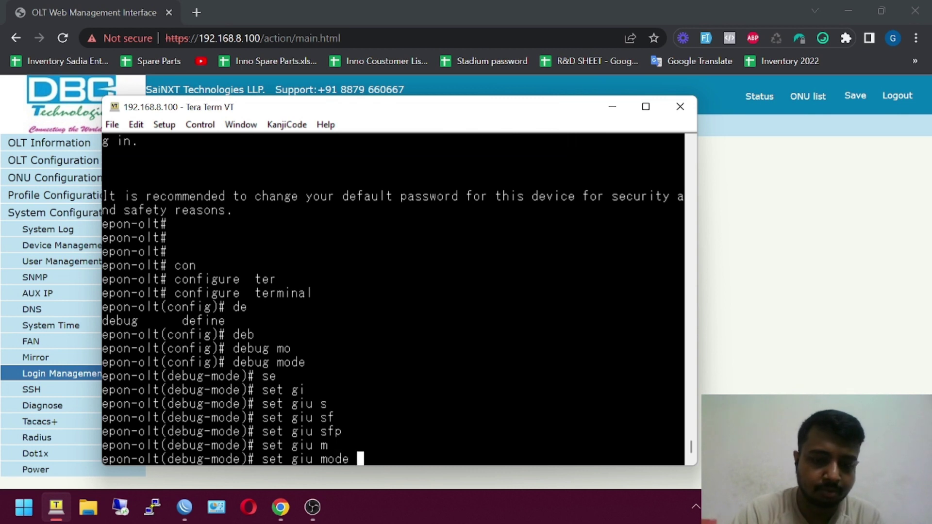
type("sfp+")
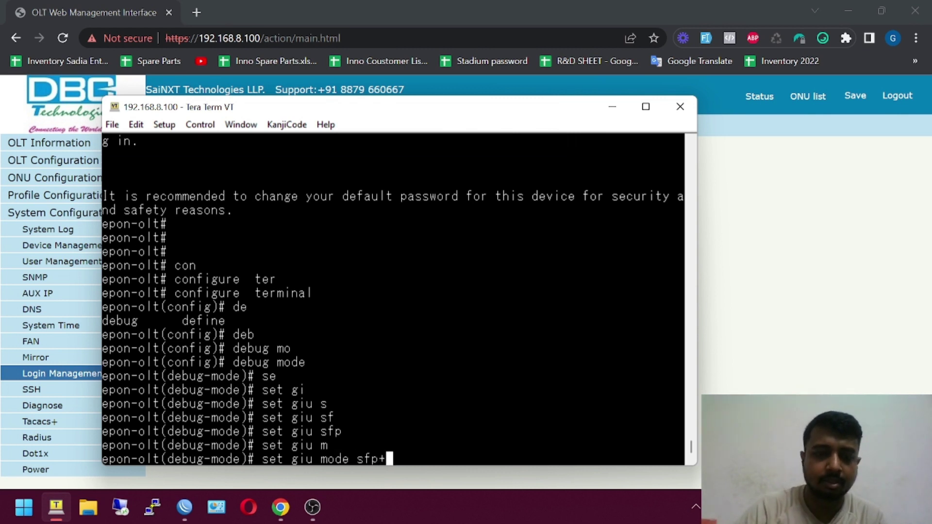
key("Return")
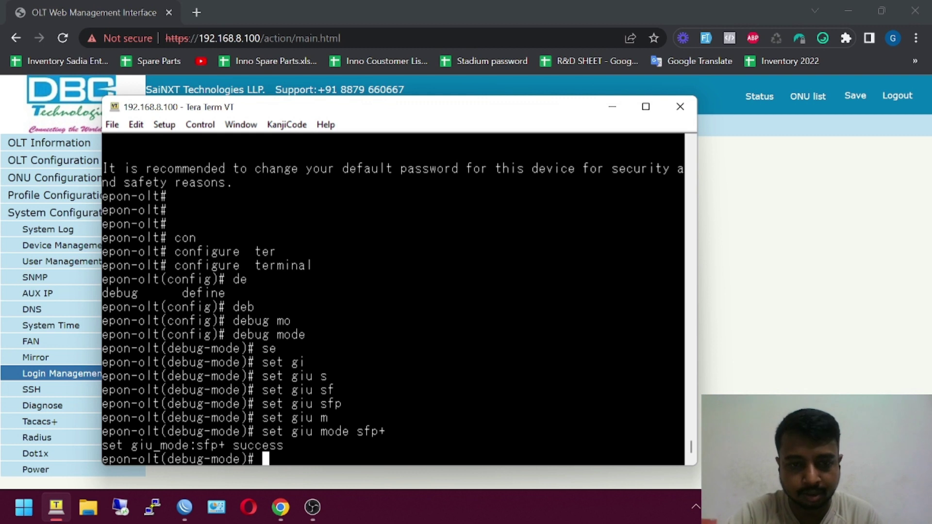
- Switch giu mode to ge, then reapply 'set giu mode sfp+'
type("set")
key("Tab")
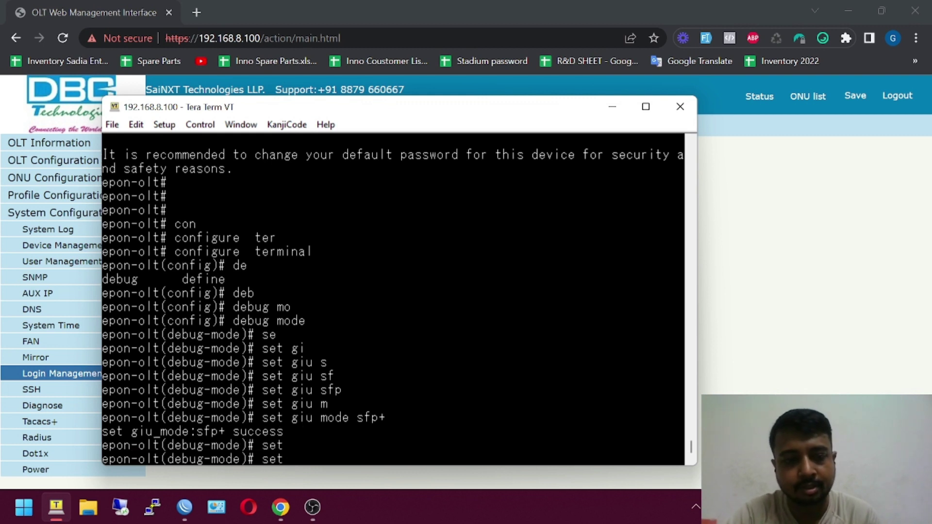
type("gi")
key("Tab")
type("mo")
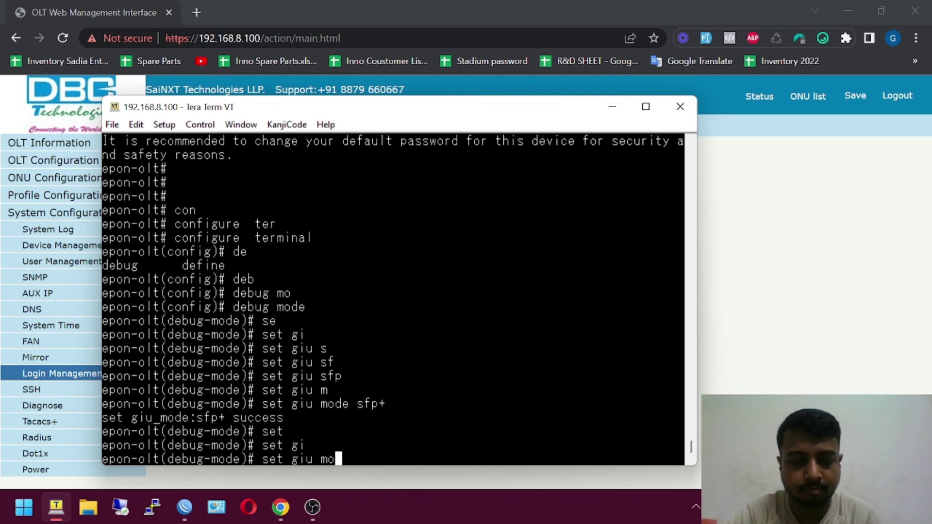
key("Tab")
type("g")
key("Tab")
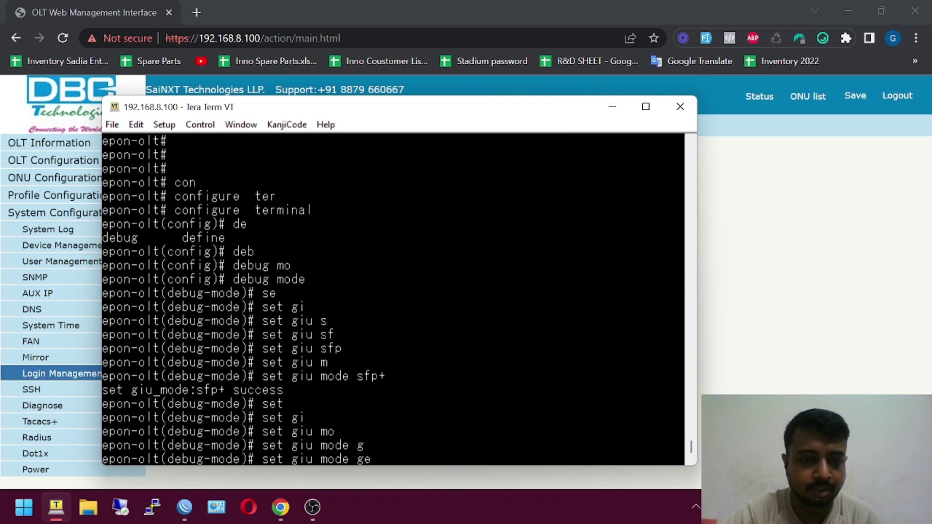
type("-")
key("BackSpace")
key("BackSpace")
key("Return")
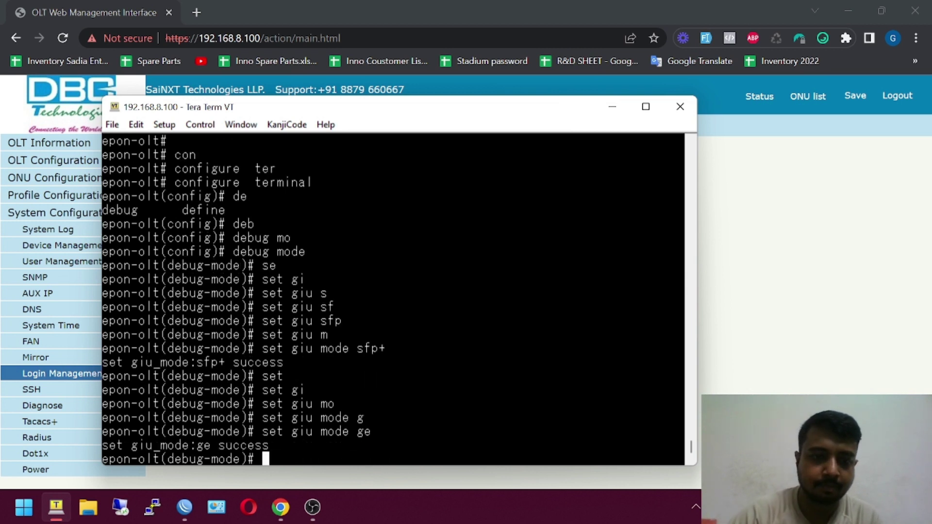
key("Up")
key("Up")
key("Return")
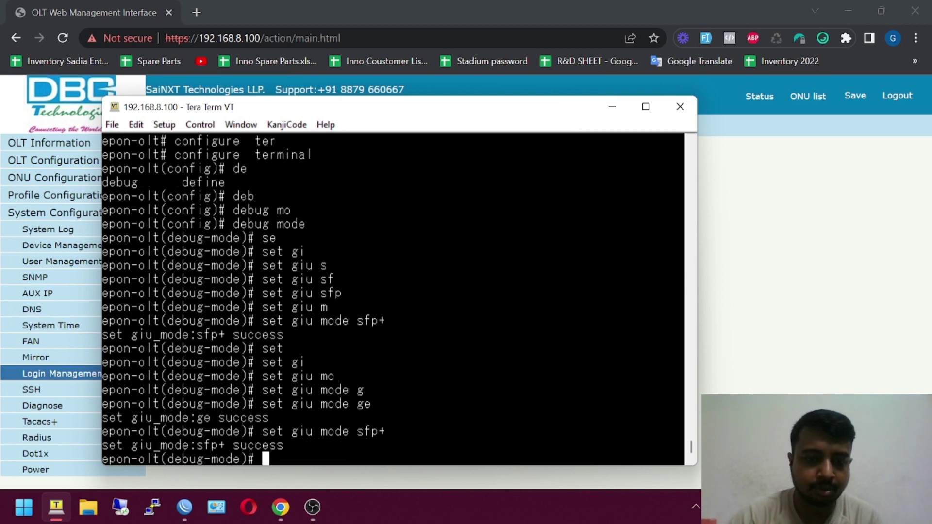
- Exit debug mode and reboot the OLT, confirming with y
type("ex")
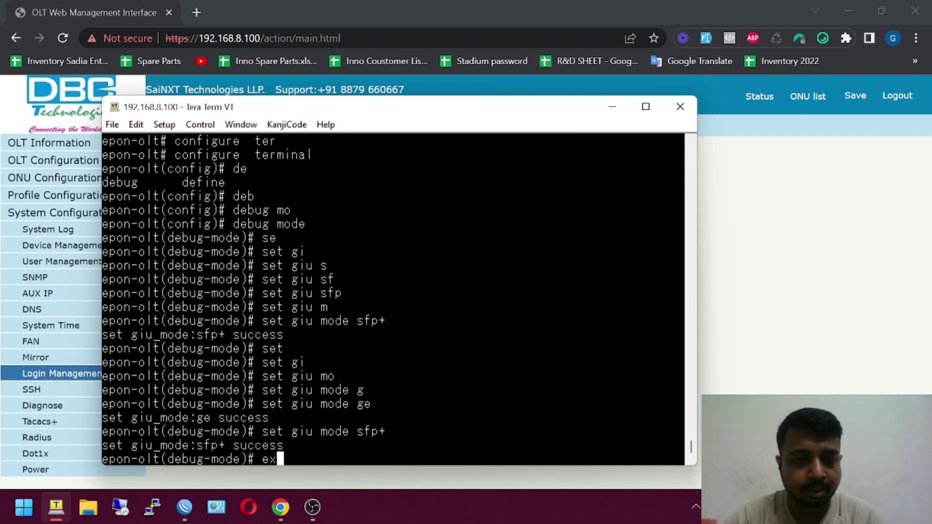
key("Return")
type("reb")
key("Tab")
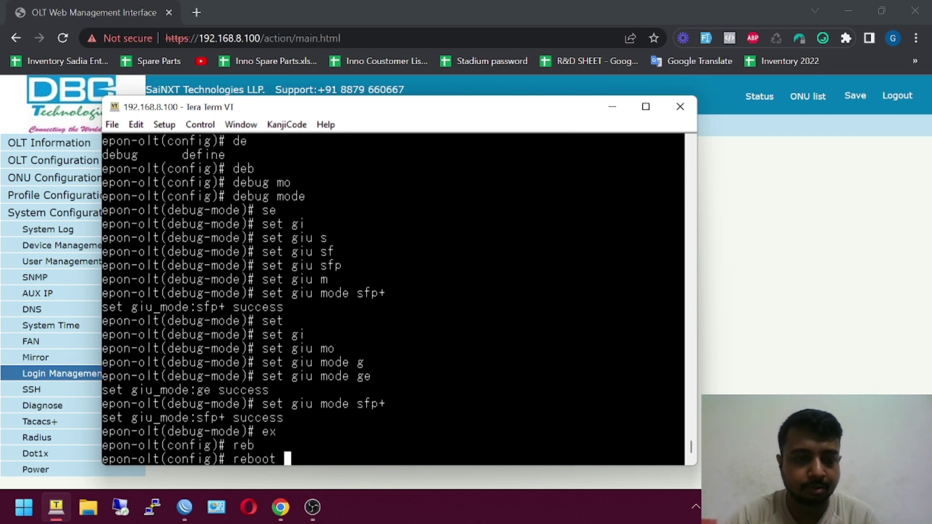
key("Return")
type("y")
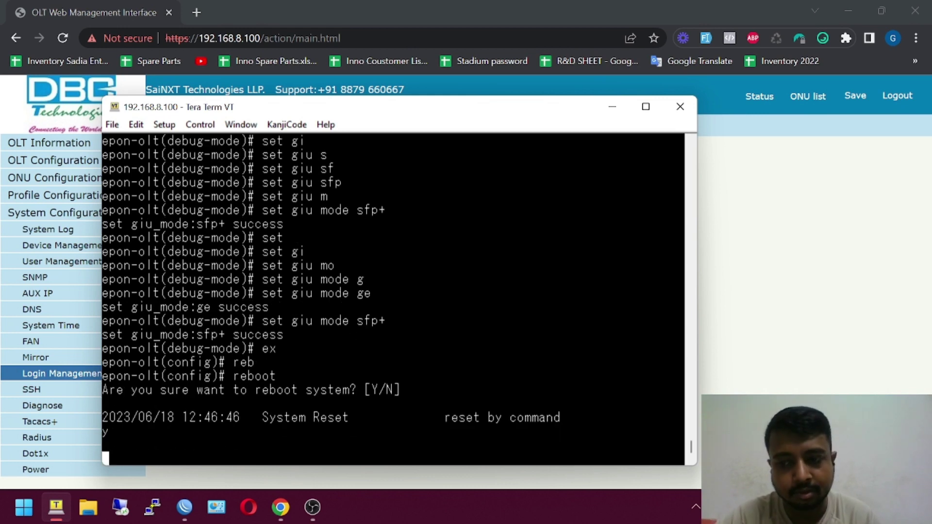
left_click(910, 342)
- Run 'ping 192.168.8.100 -t' in Command Prompt until replies resume
key("super+r")
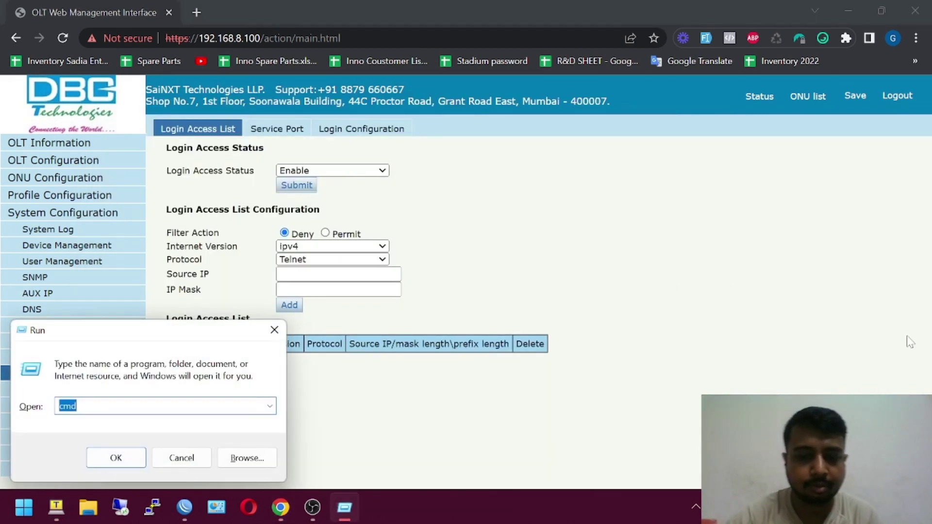
key("Return")
type("ping .cache")
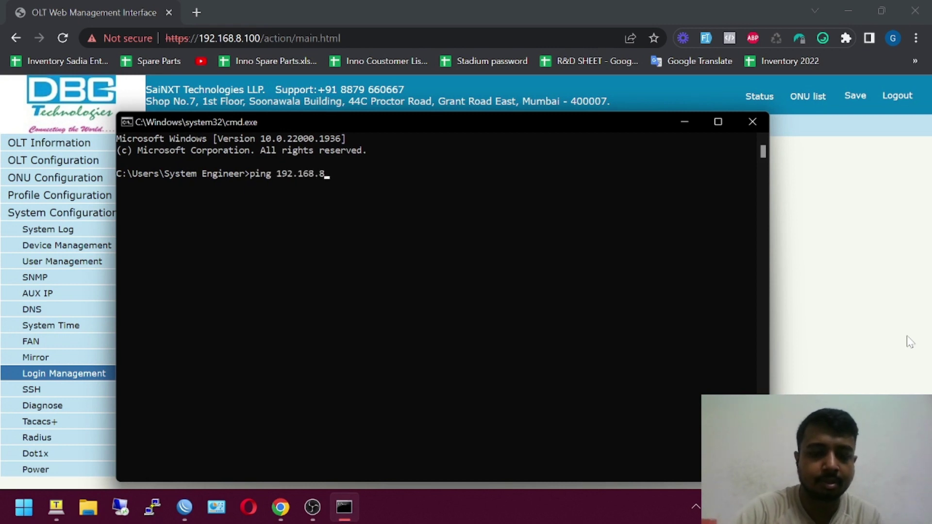
type("t")
key("Return")
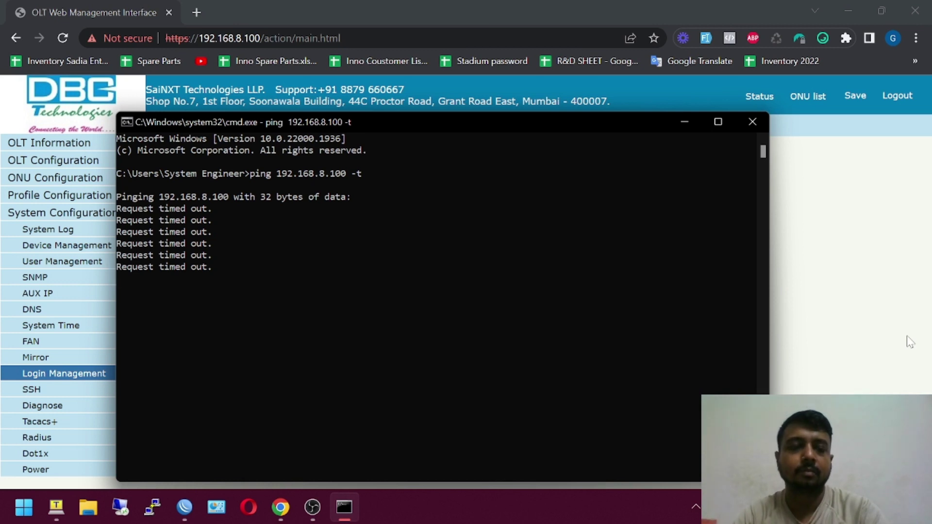
left_click(636, 242)
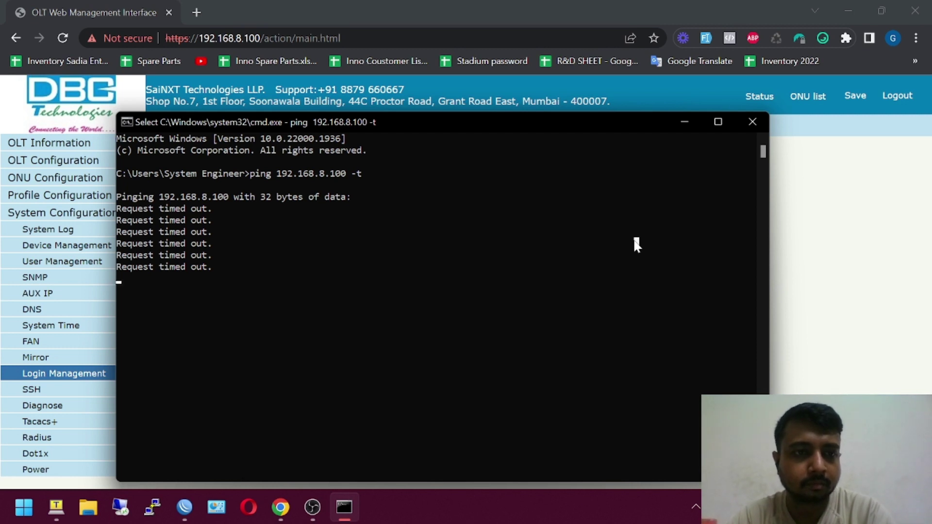
key("Return")
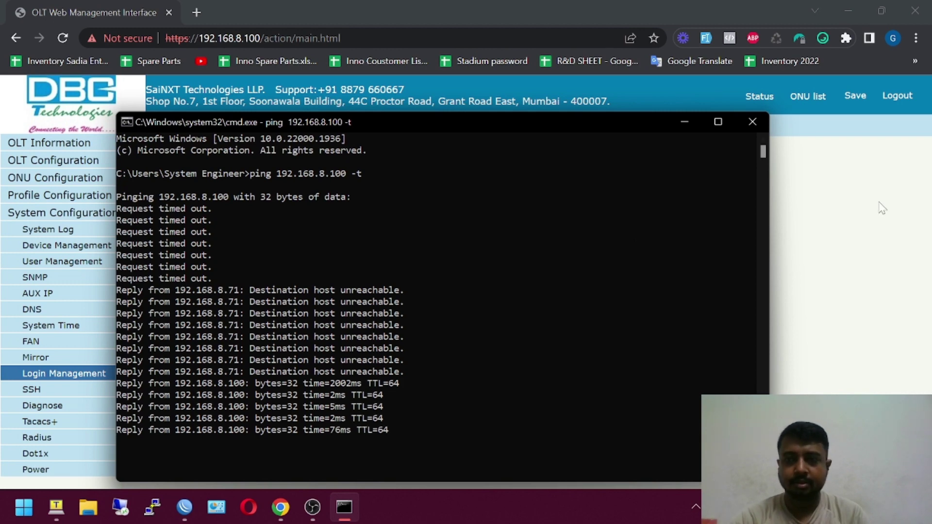
- Reload the OLT web page and submit the admin login from the login form
left_click(876, 232)
key("Return")
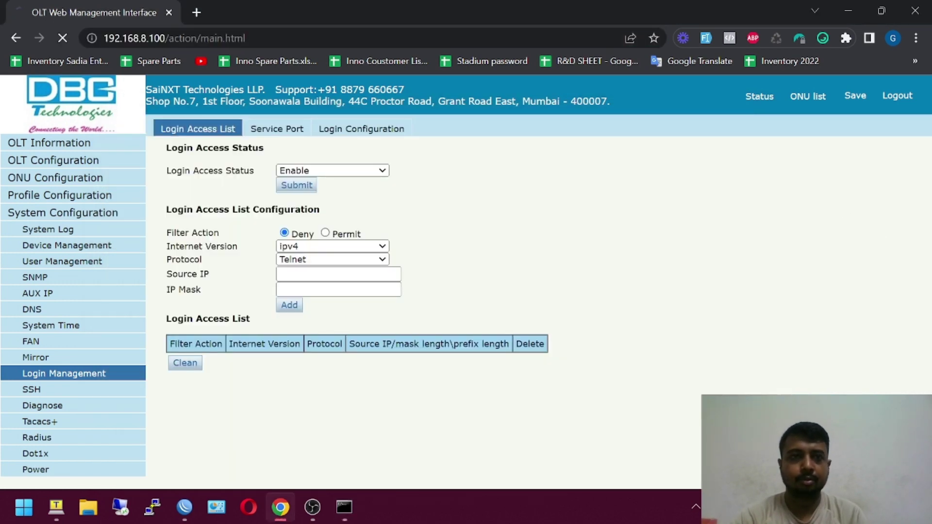
left_click(19, 106)
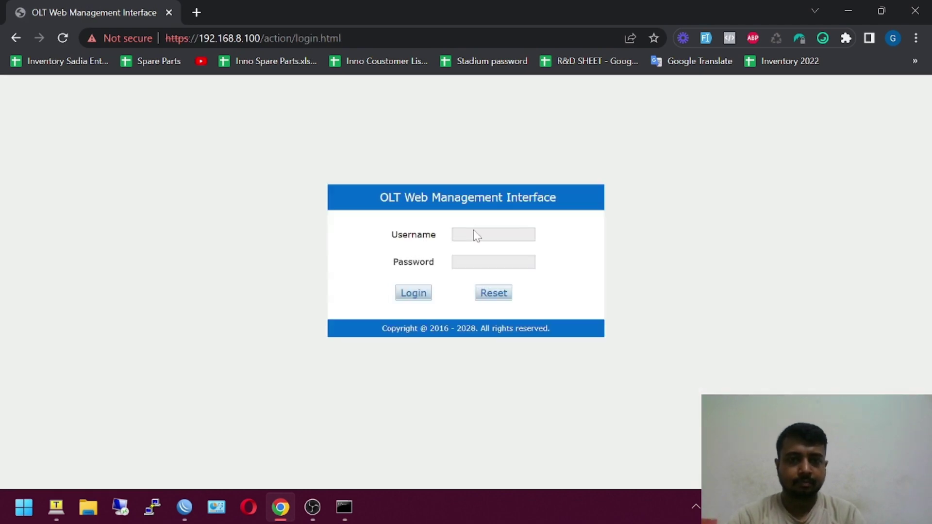
left_click(475, 235)
type("admin")
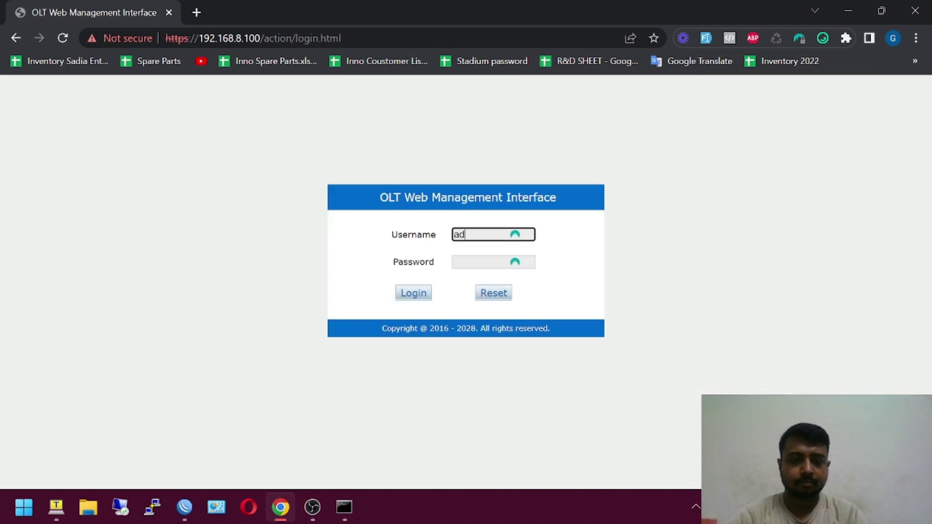
key("Tab")
type("admi")
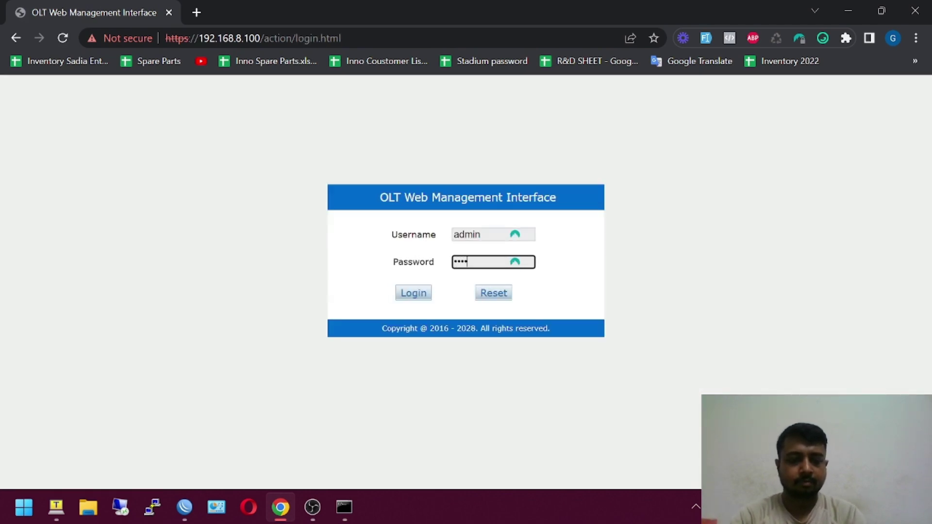
type("•••••••••")
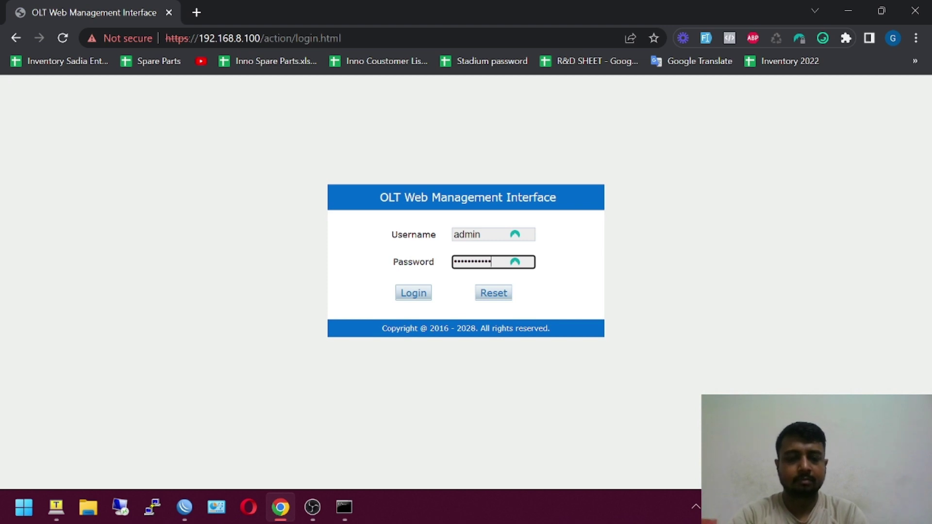
key("Return")
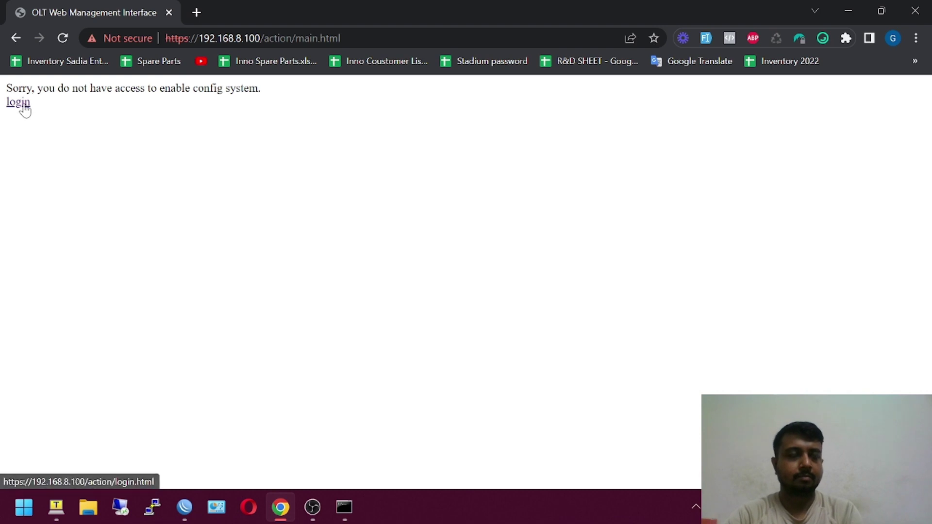
- Retry the admin login until the Device Information page loads
left_click(23, 104)
left_click(469, 235)
type("admin")
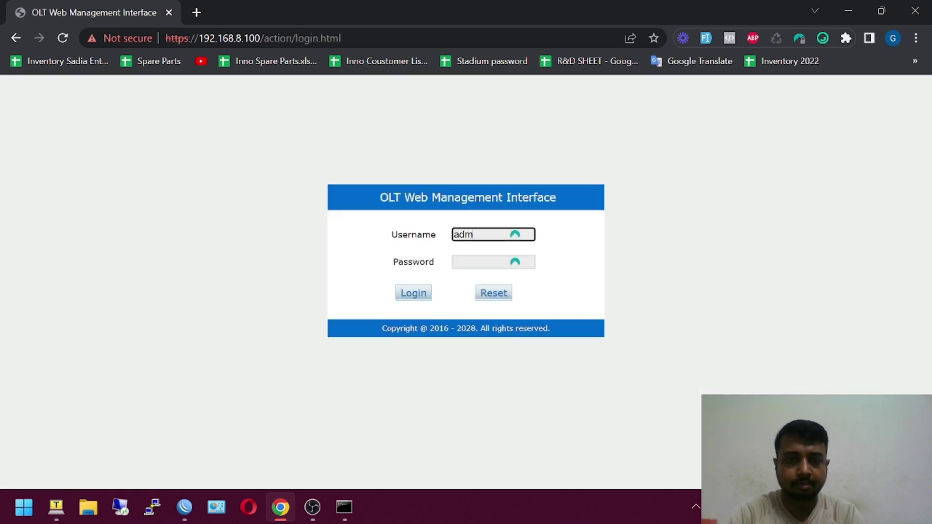
key("Tab")
type("••")
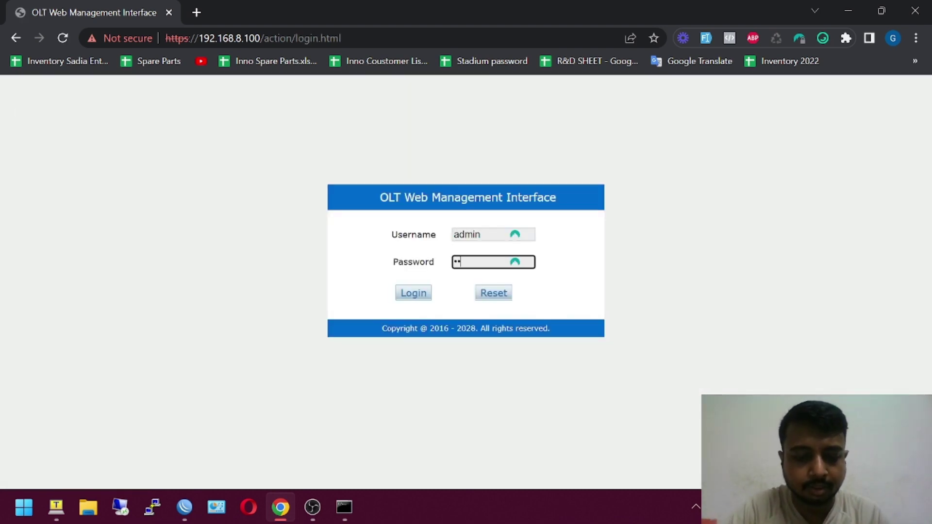
type("•••••••")
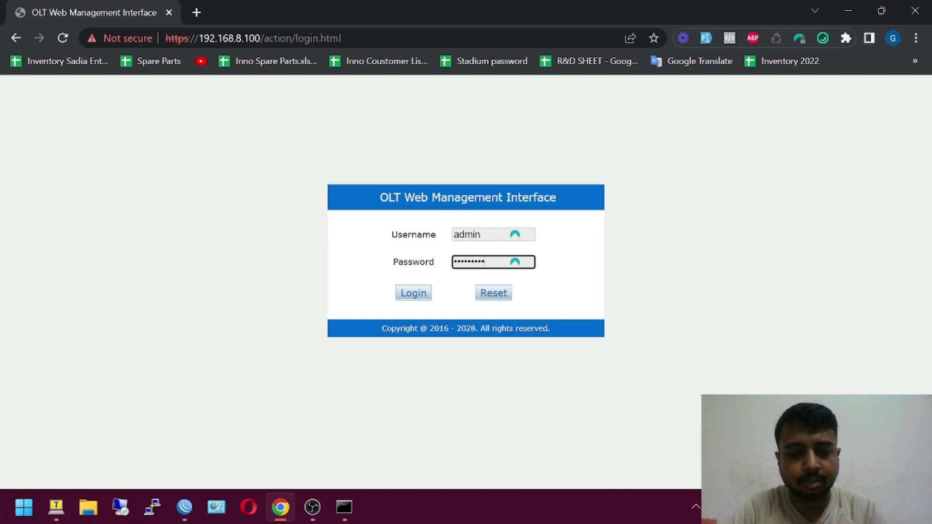
type("••••")
key("Return")
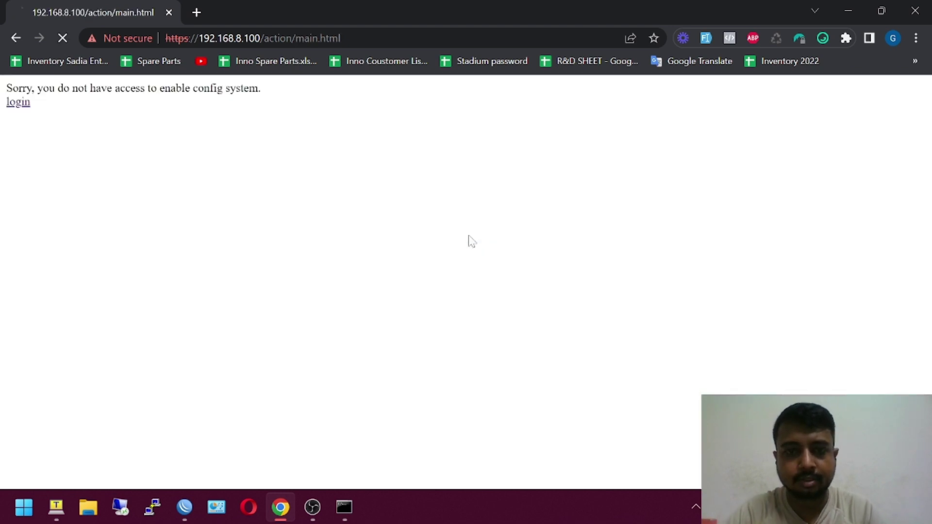
left_click(14, 104)
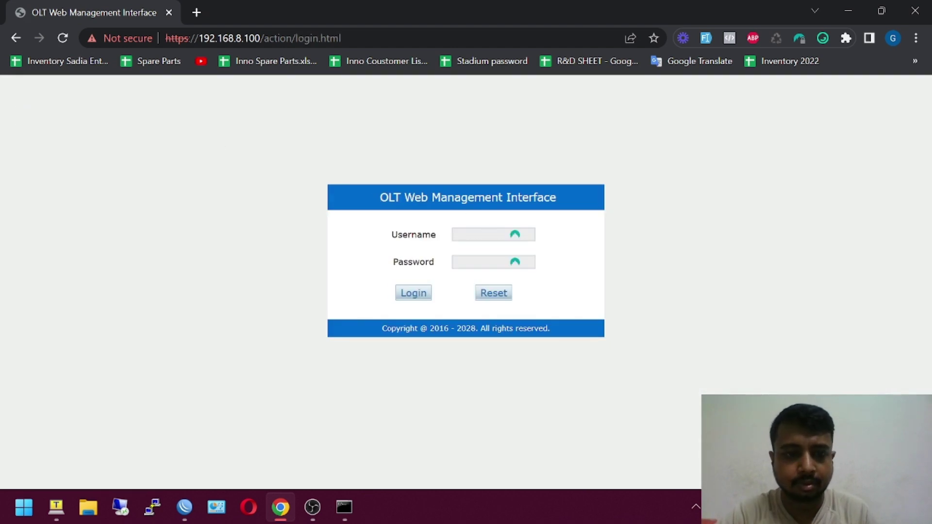
left_click(483, 234)
type("admin")
key("Tab")
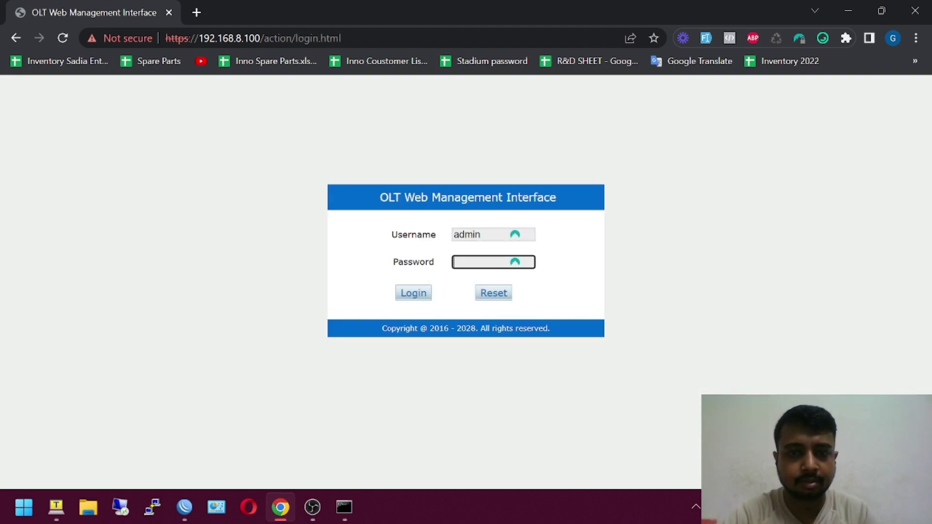
type("ad")
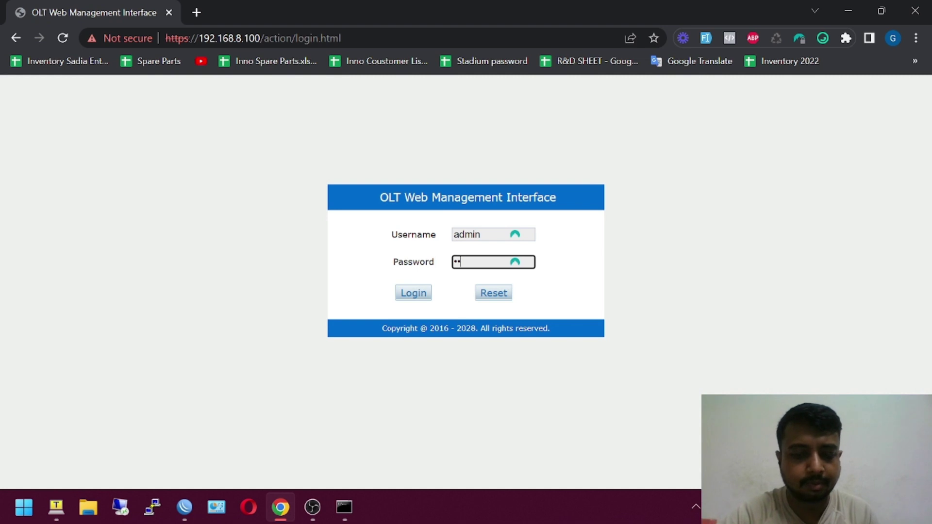
type("mi••••••••")
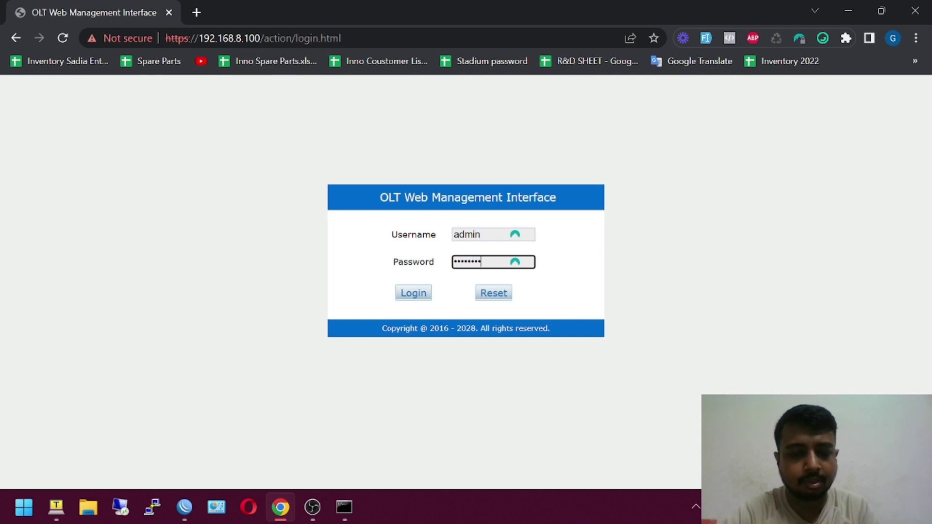
key("Return")
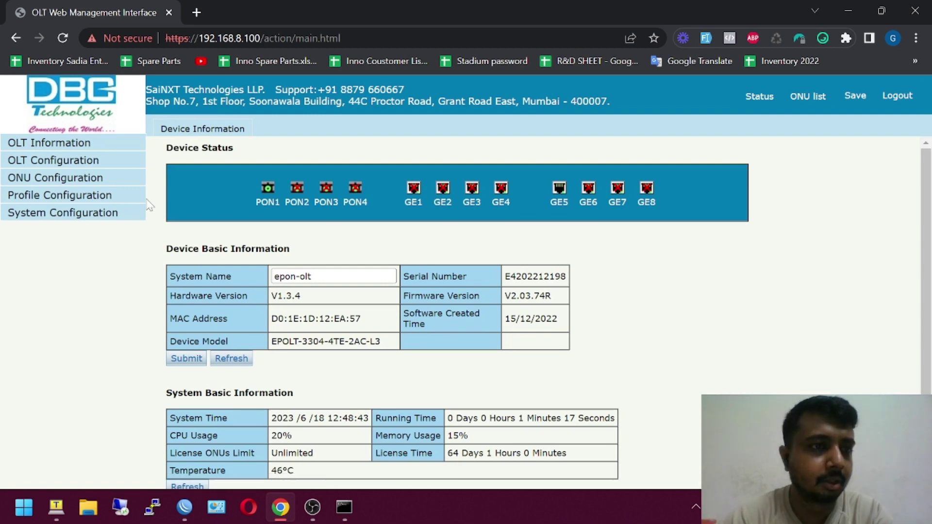
- In OLT Configuration > Uplink Port's Configuration tab, set GE1 to 10G Full and submit
left_click(71, 162)
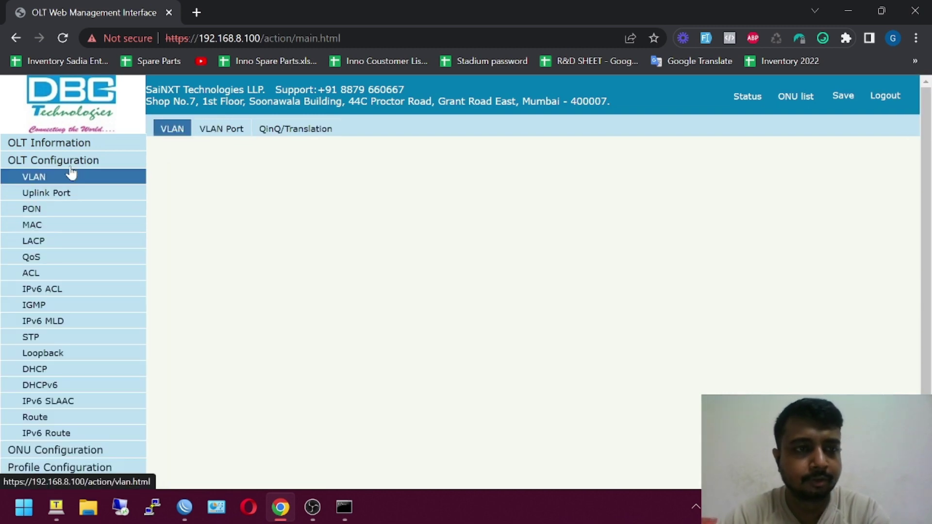
left_click(67, 202)
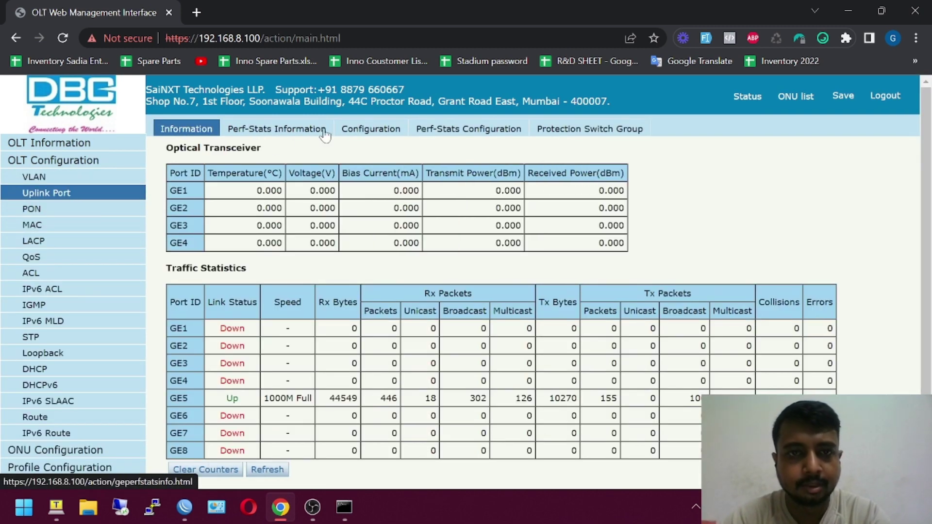
left_click(369, 132)
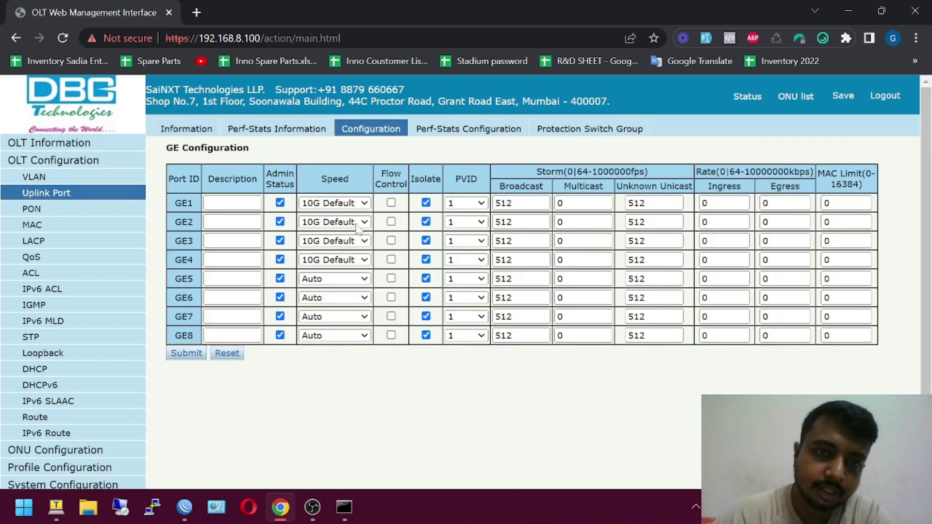
left_click(355, 206)
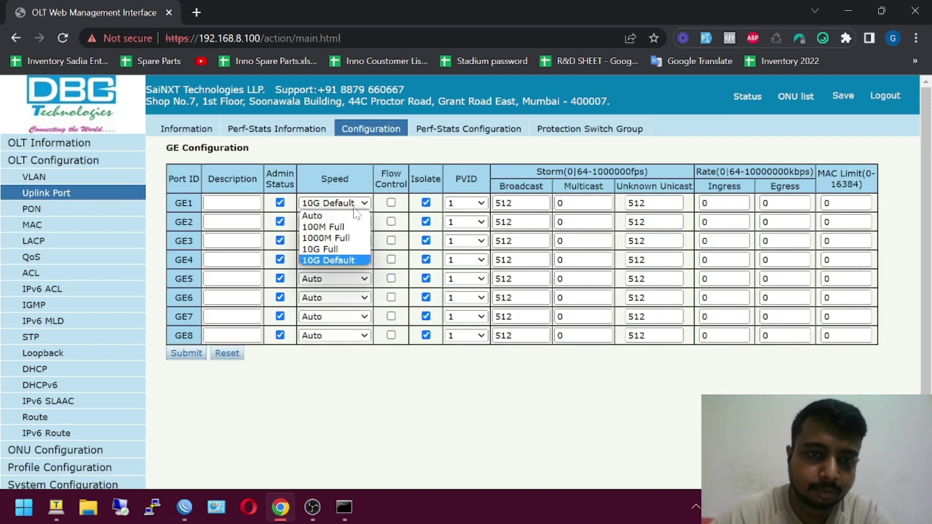
left_click(336, 250)
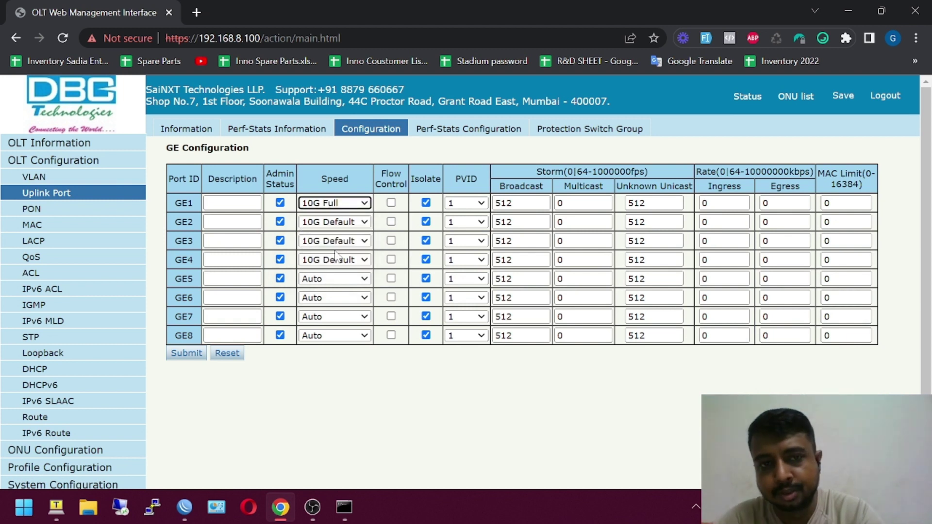
left_click(186, 354)
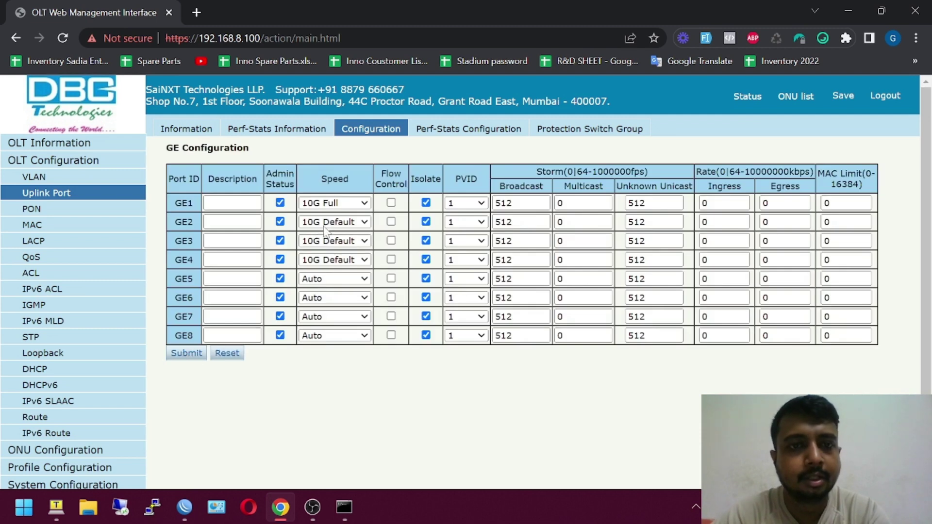
- Set GE1 speed to 1000M Full and GE3 speed to Auto
left_click(338, 206)
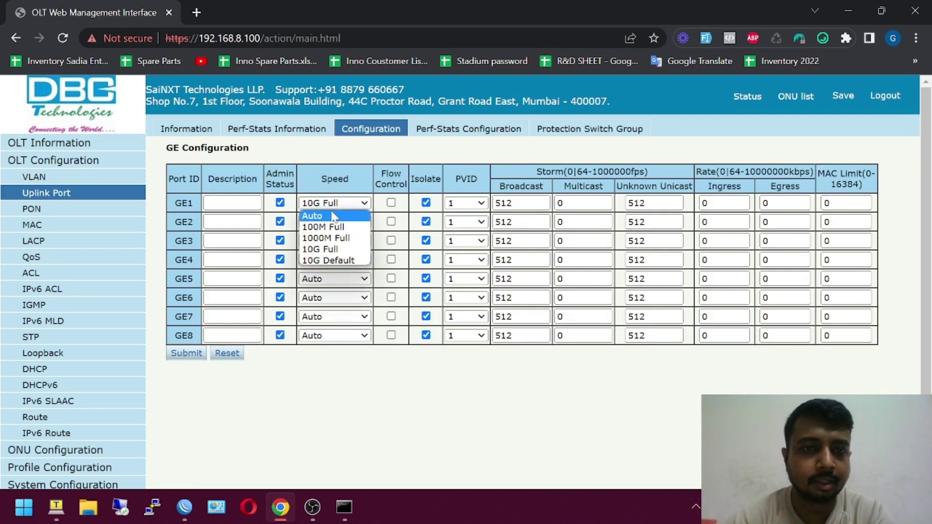
left_click(335, 216)
left_click(344, 204)
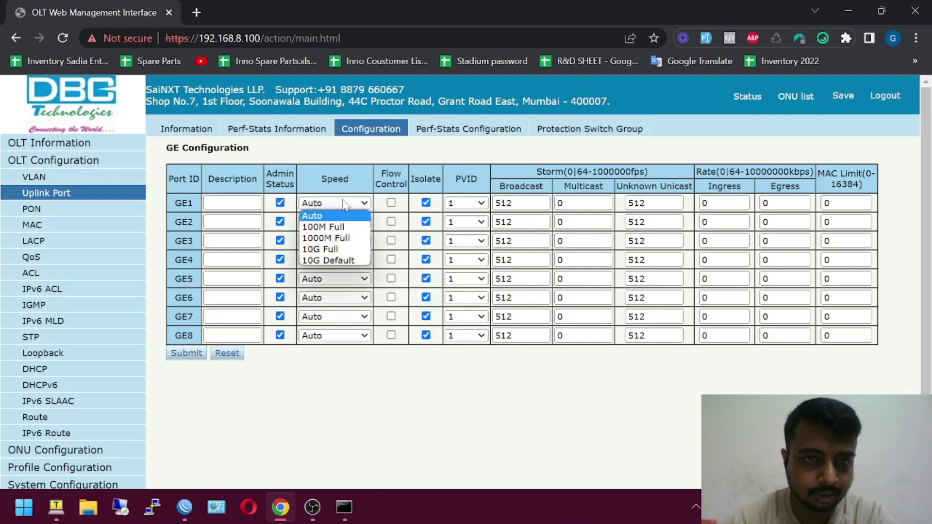
left_click(331, 238)
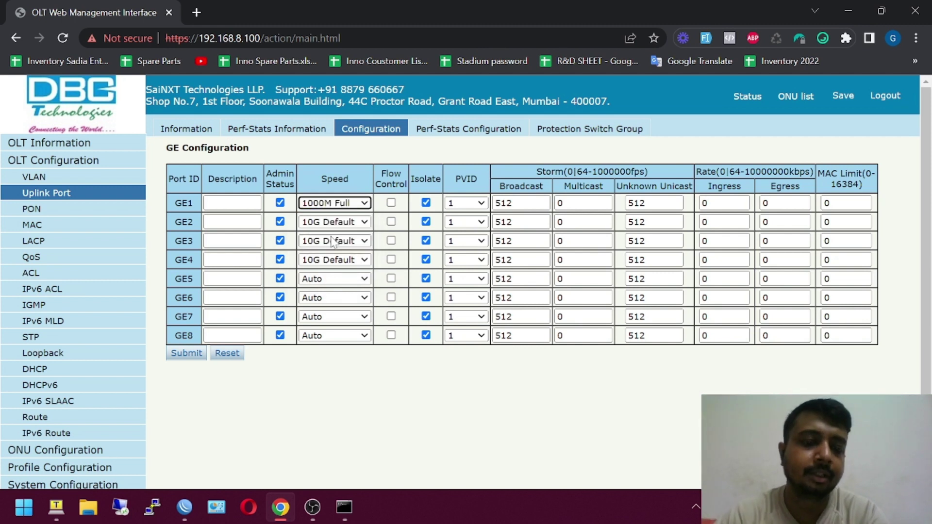
left_click(333, 241)
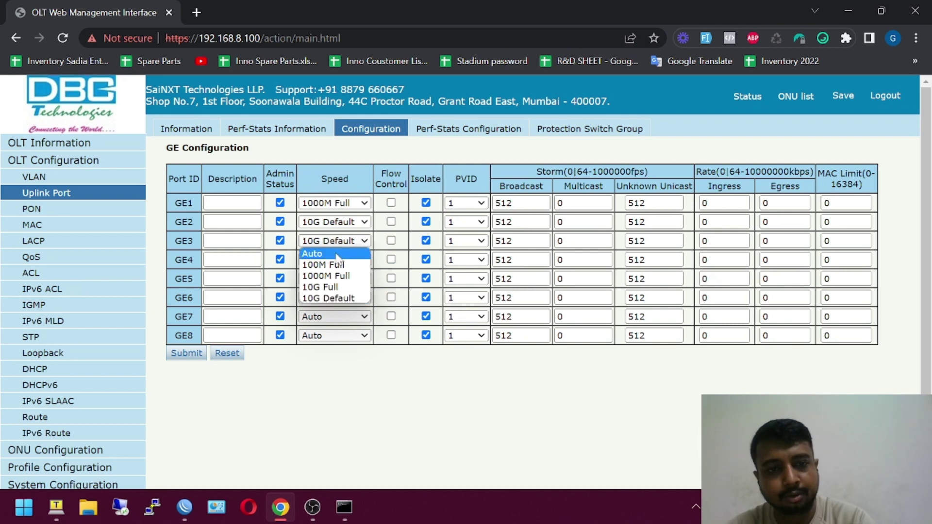
left_click(338, 254)
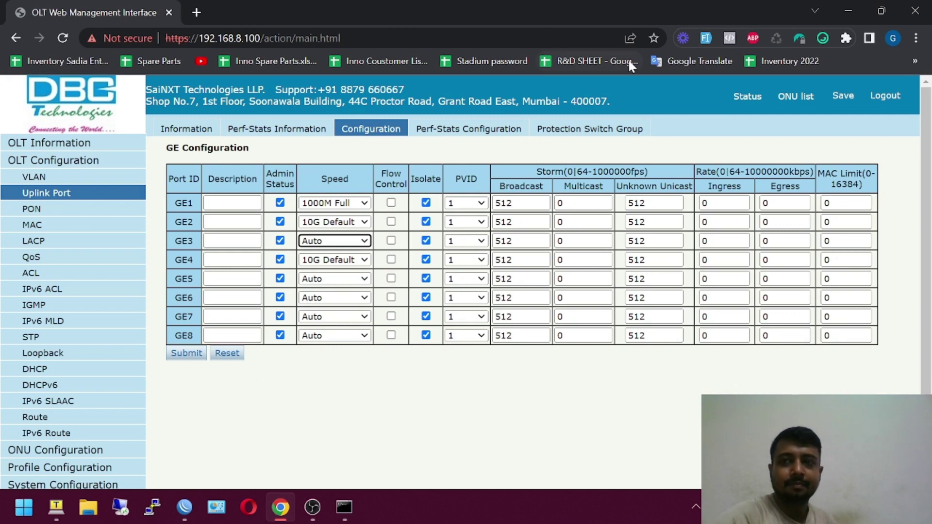
left_click(312, 507)
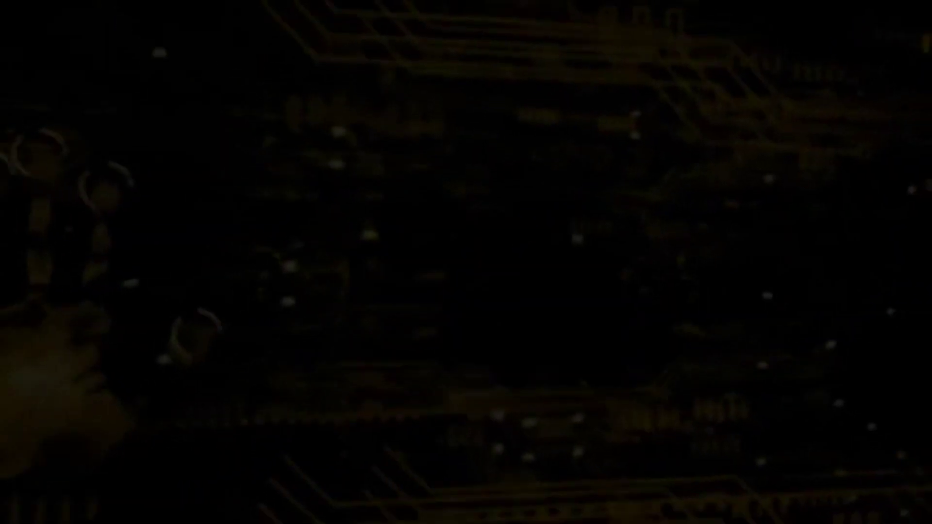